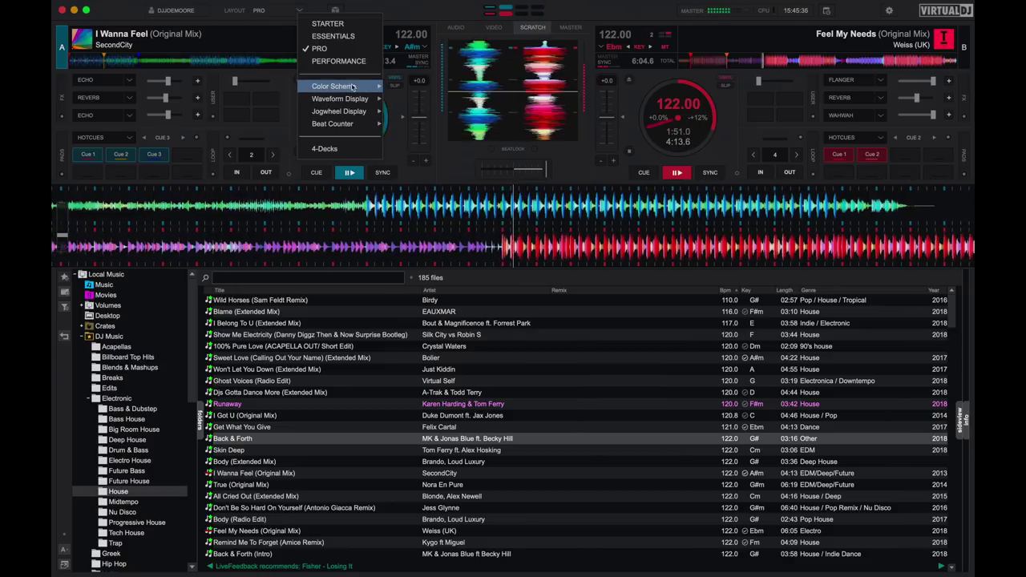
Try the Performance layout with the mixer rack hidden, then show BPM and time on deck A's jogwheel
click(355, 62)
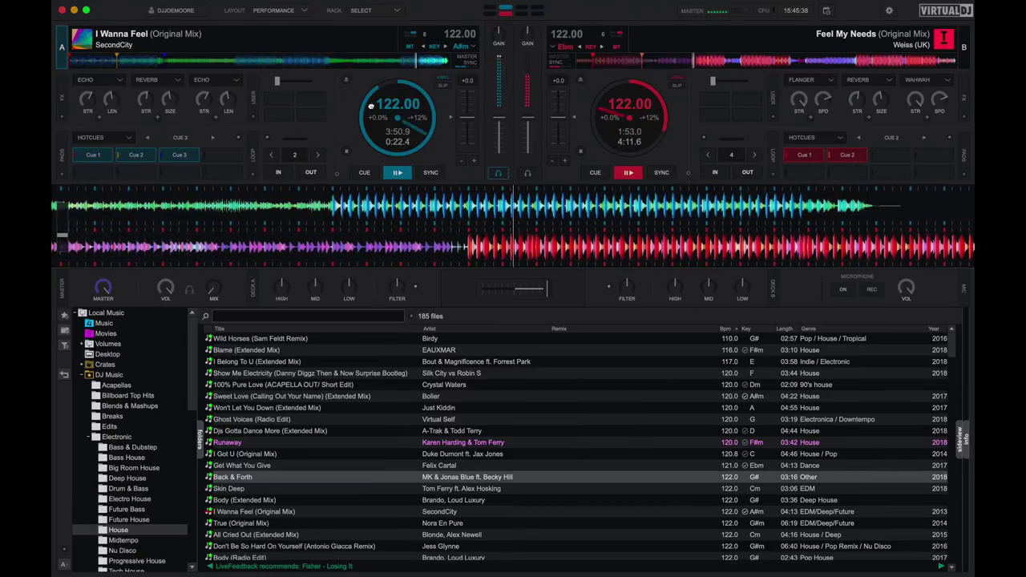
click(368, 10)
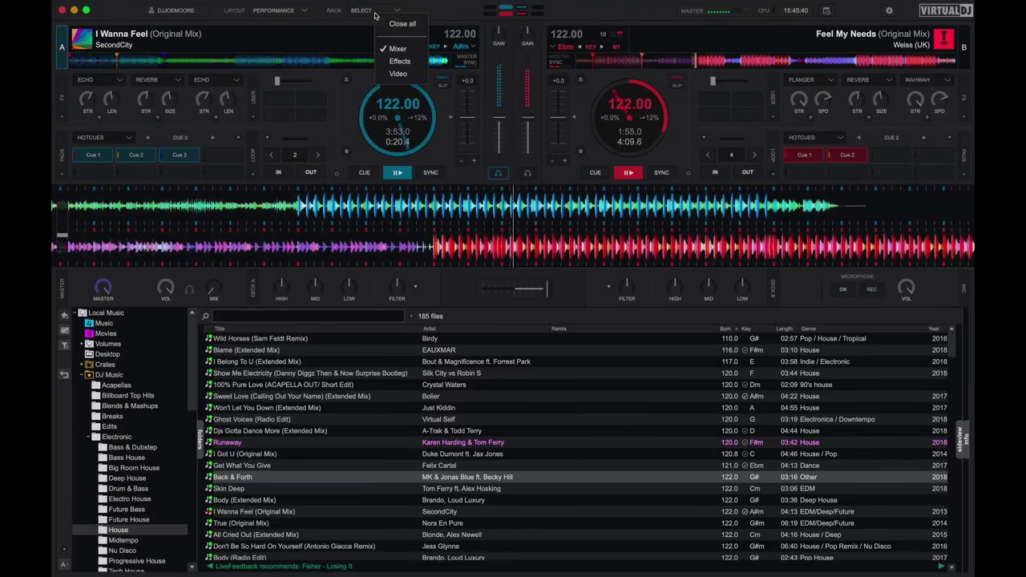
click(392, 24)
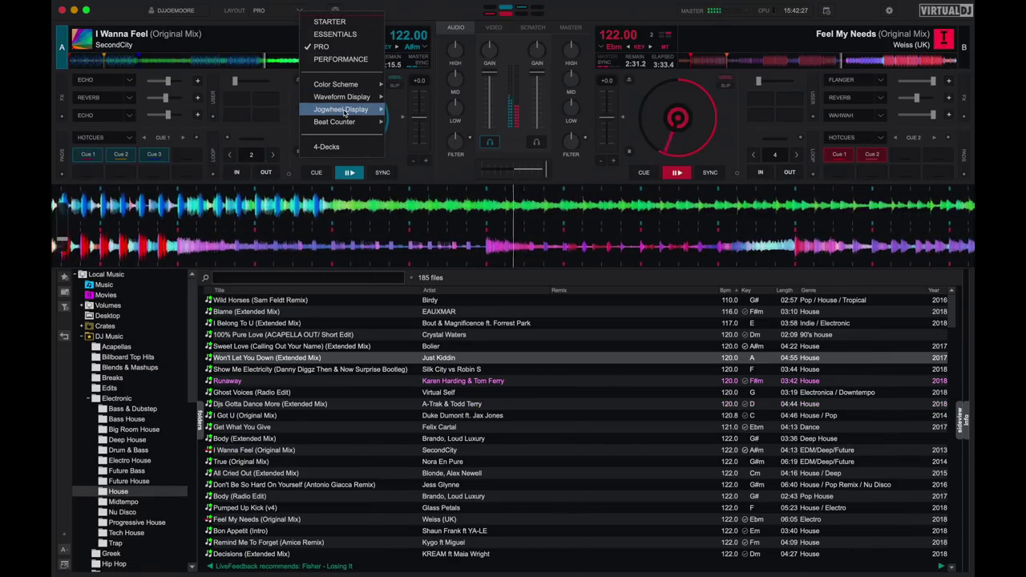
mouse_move(340, 109)
click(402, 126)
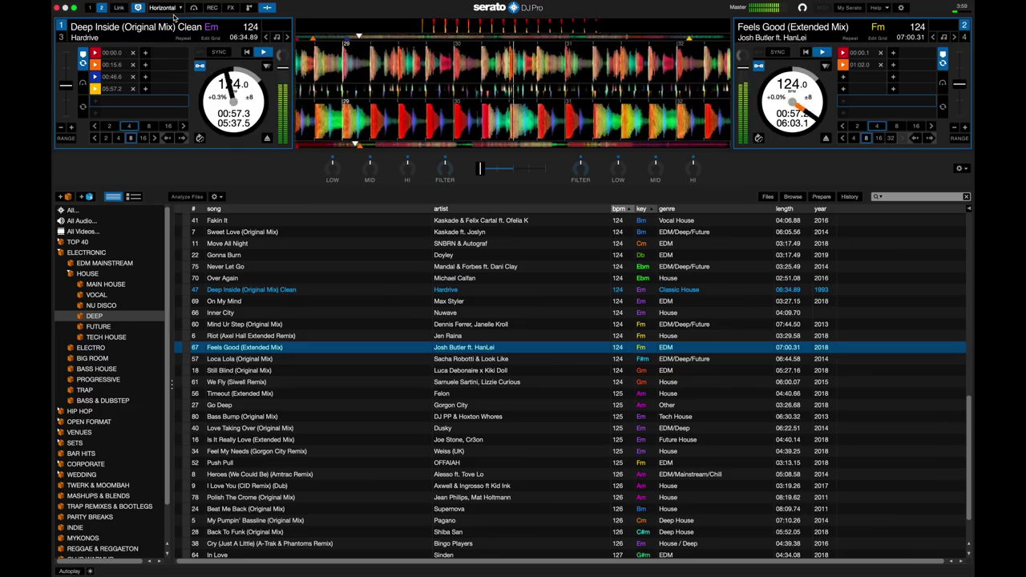
Switch Serato to the Extended deck layout and view the FX and REC panels
click(172, 12)
click(170, 27)
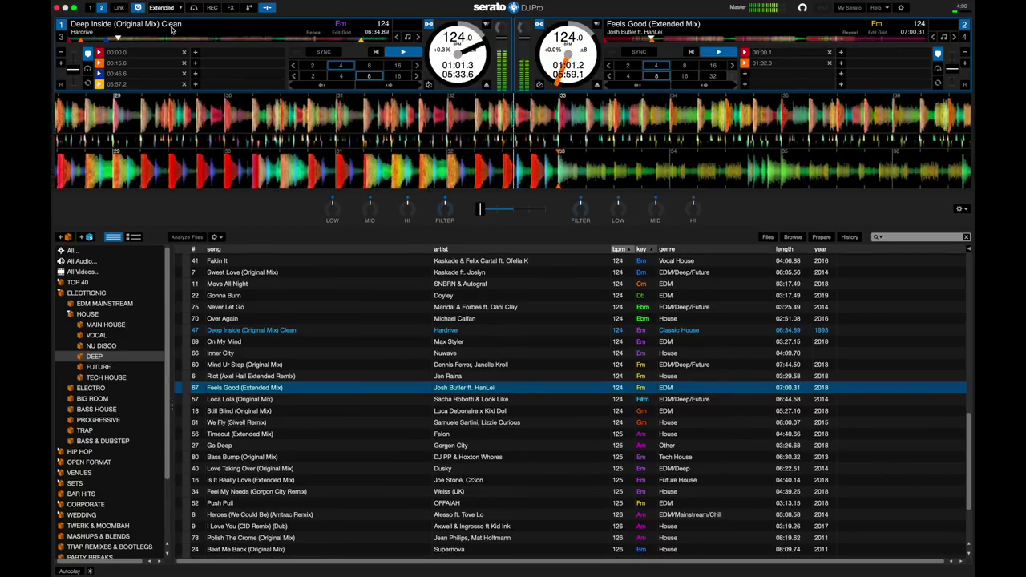
click(231, 8)
click(213, 8)
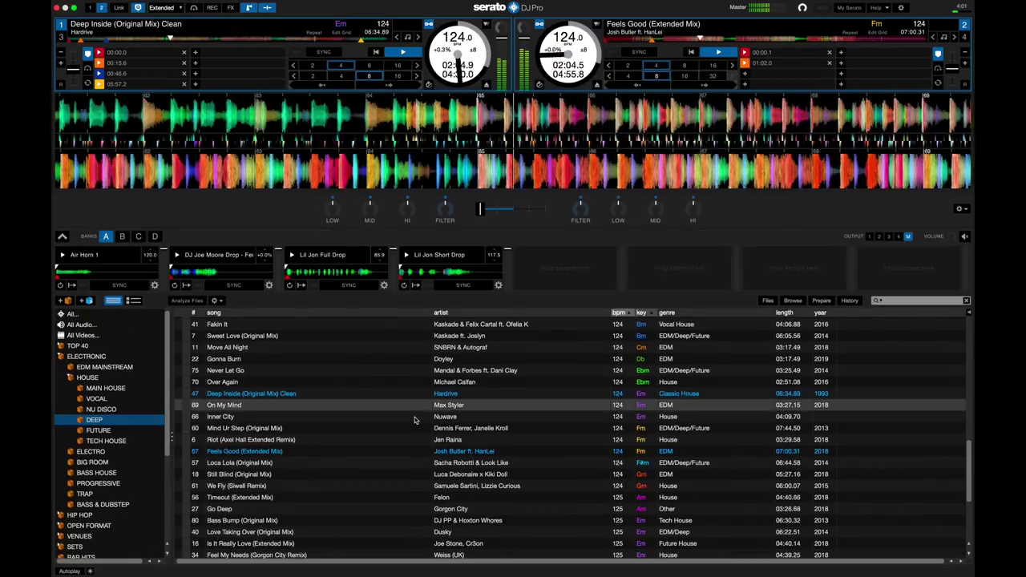
key(Up)
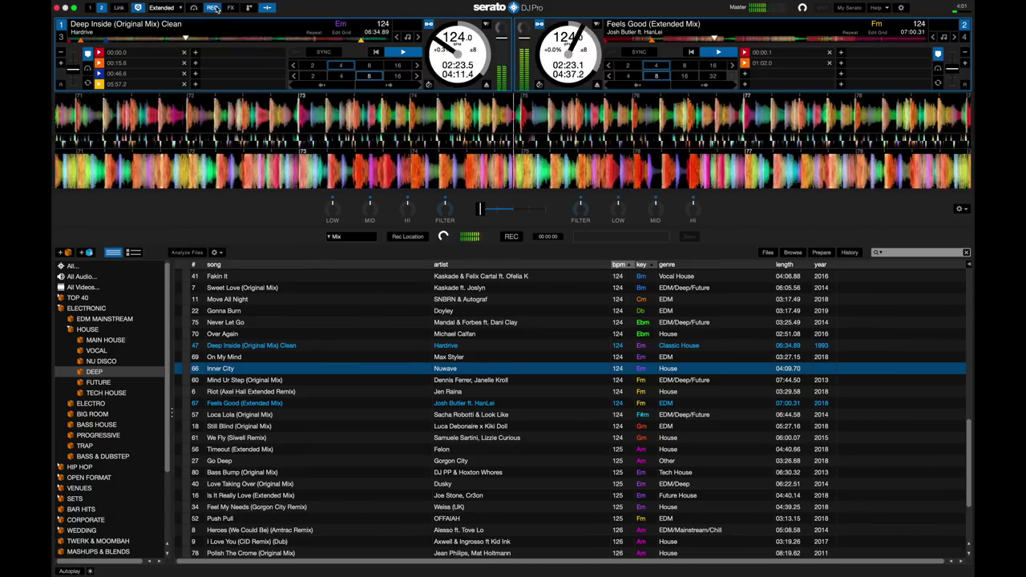
Enable Performance Pad Cue Layout and Hi-Res Screen Display in Library + Display settings
key(ctrl+comma)
click(318, 283)
key(ctrl+comma)
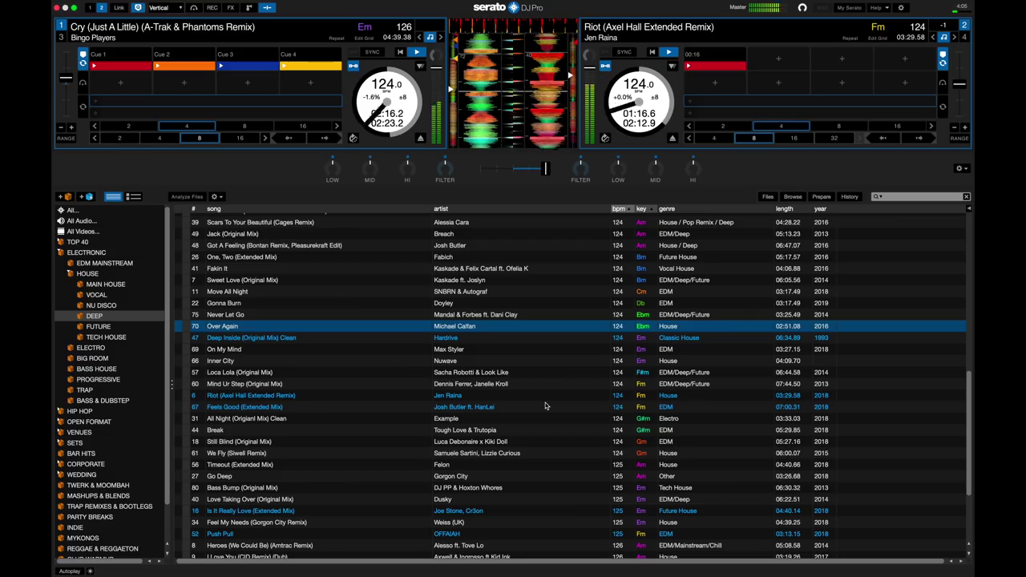
click(545, 406)
key(ctrl+comma)
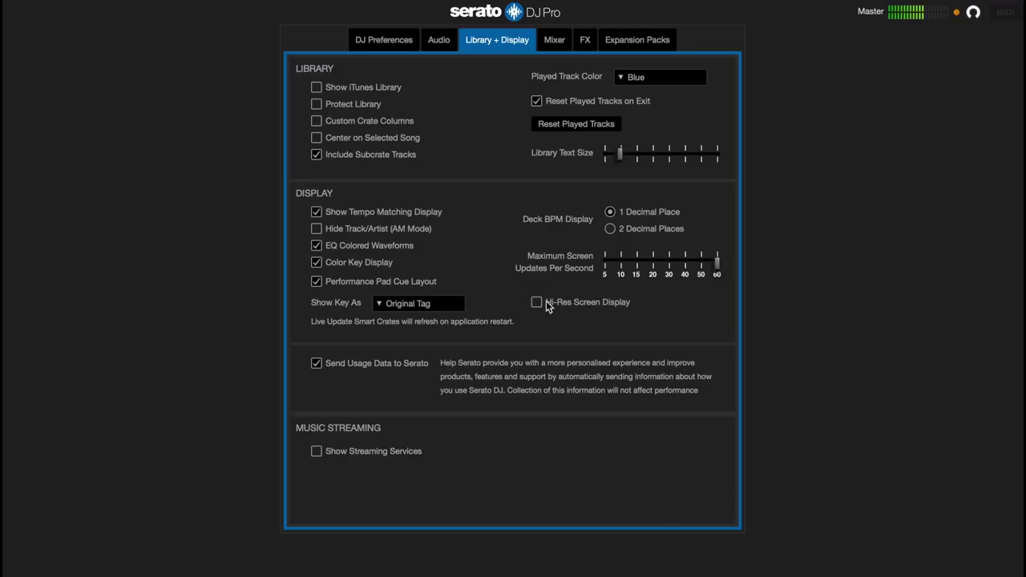
click(536, 303)
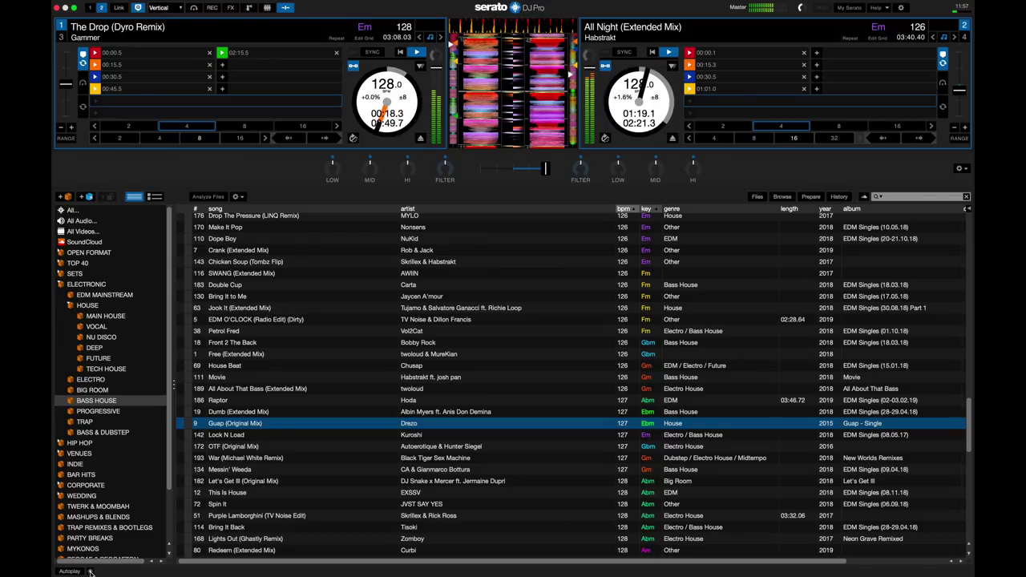
Switch on the Autoplay toggle at the bottom-left of Serato's library
click(91, 572)
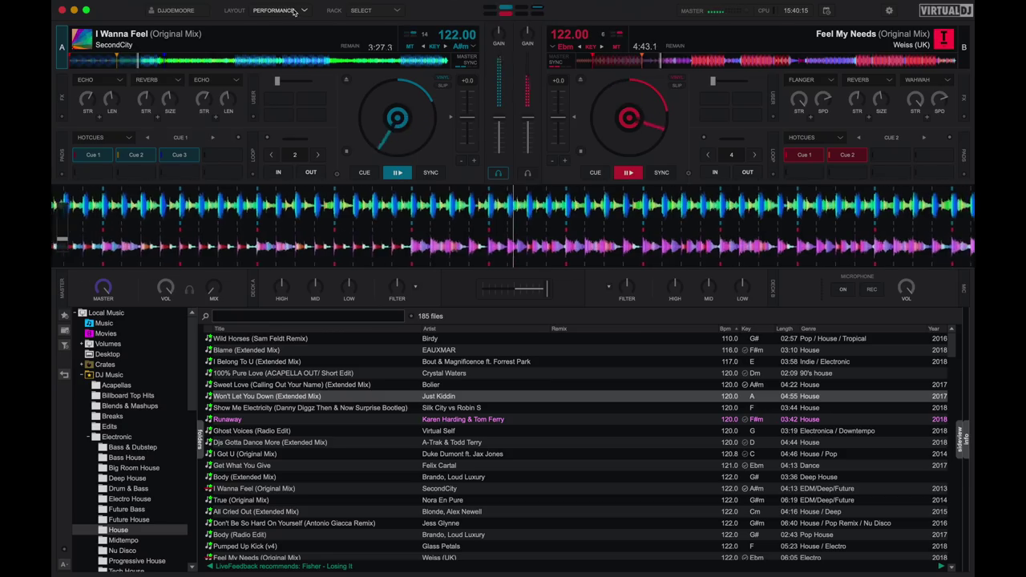
click(272, 10)
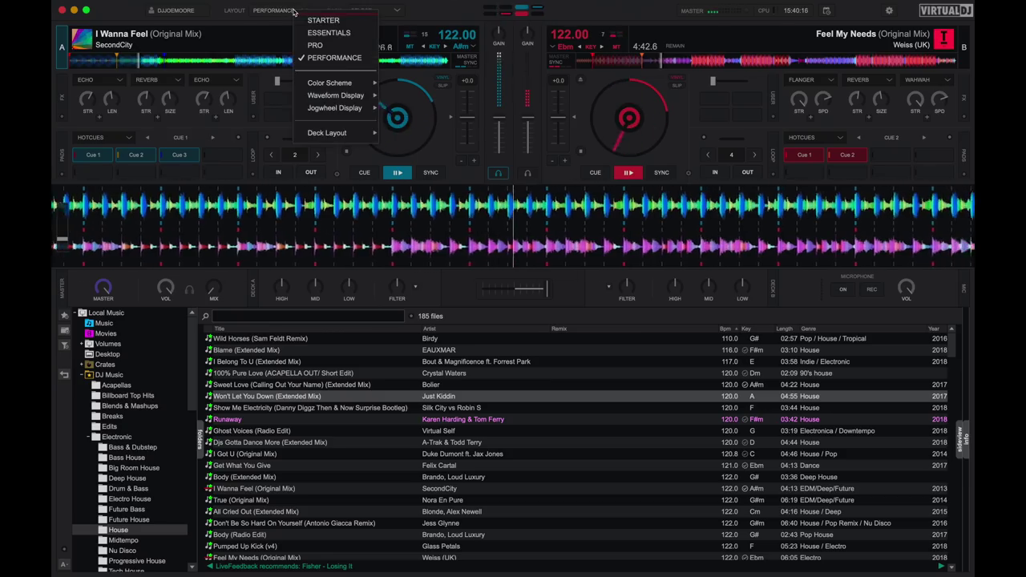
mouse_move(330, 83)
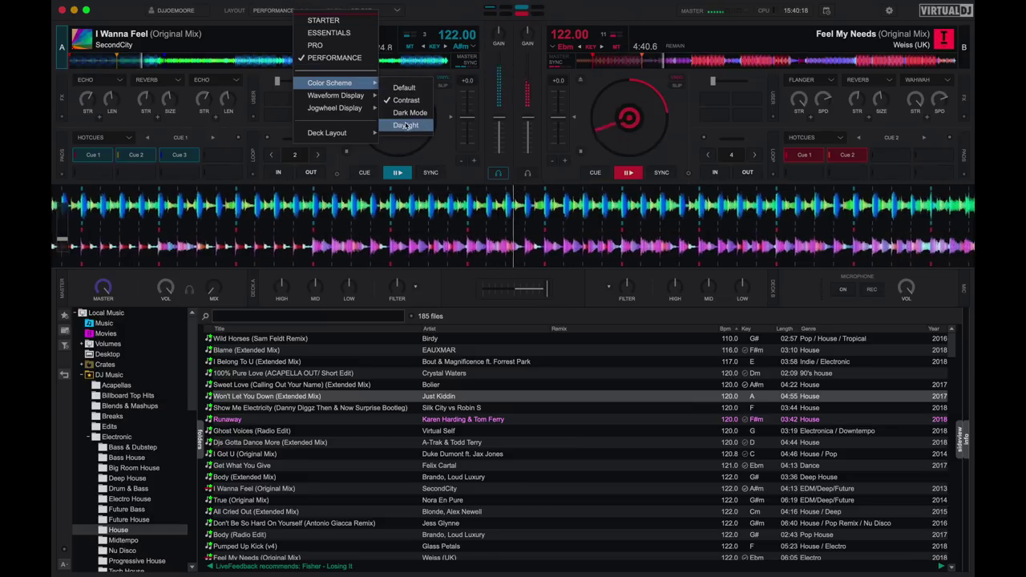
Apply the Daylight colour scheme and scroll through the folder tree and track list
click(401, 125)
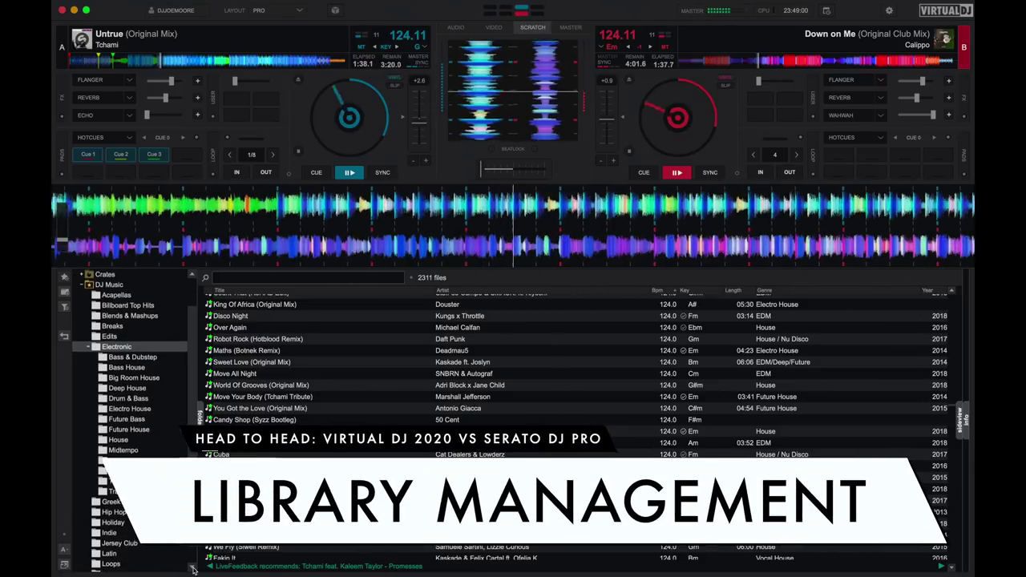
scroll(193, 565, down, 5)
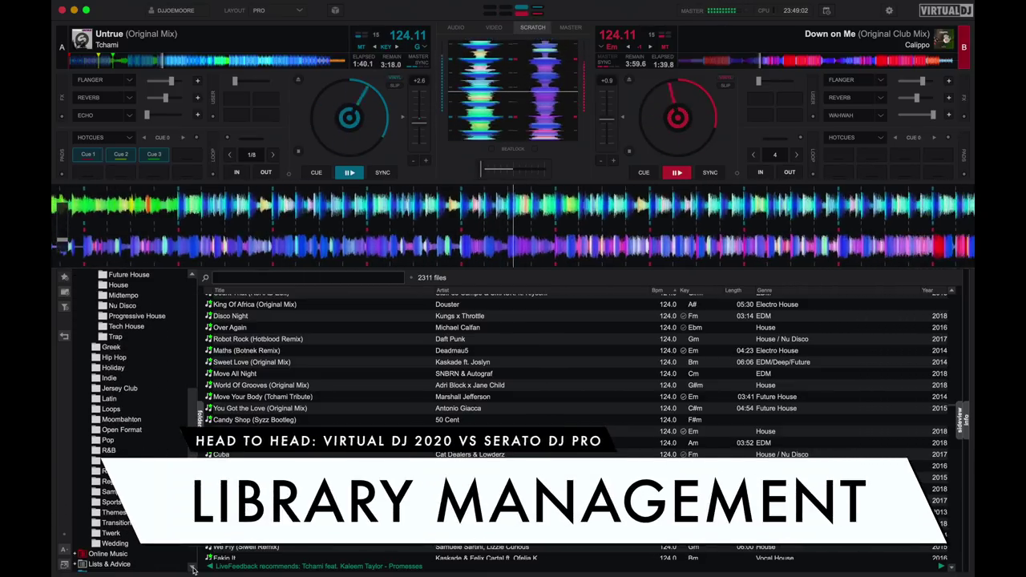
scroll(599, 400, down, 5)
scroll(599, 401, down, 5)
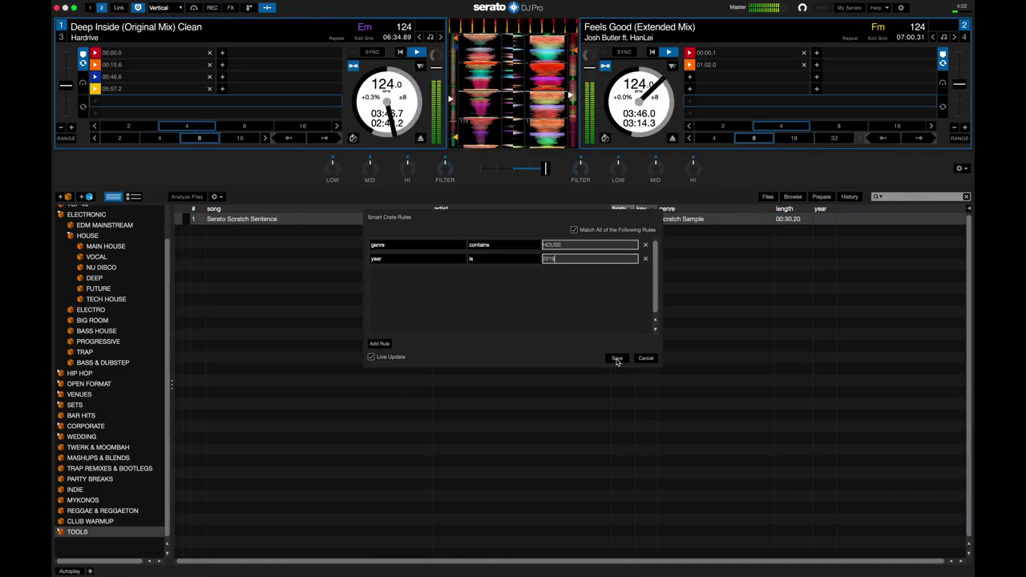
Save the genre HOUSE and year rules as smart crate 'crate 1' under TOOLS
click(616, 358)
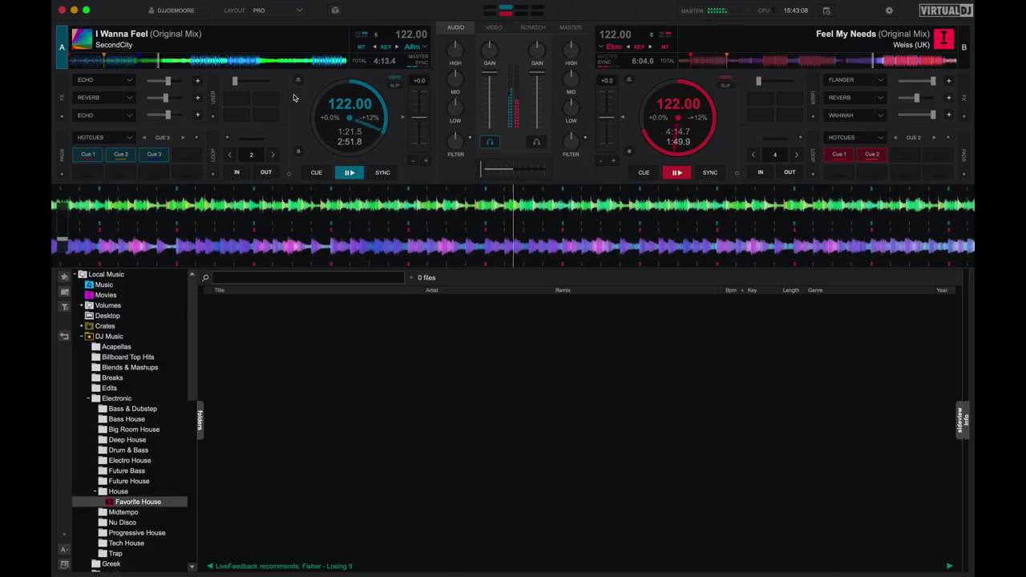
Add I Wanna Feel and Feel My Needs to Favorite House, start recording, and choose Radio Server broadcasting
drag(80, 38, 383, 474)
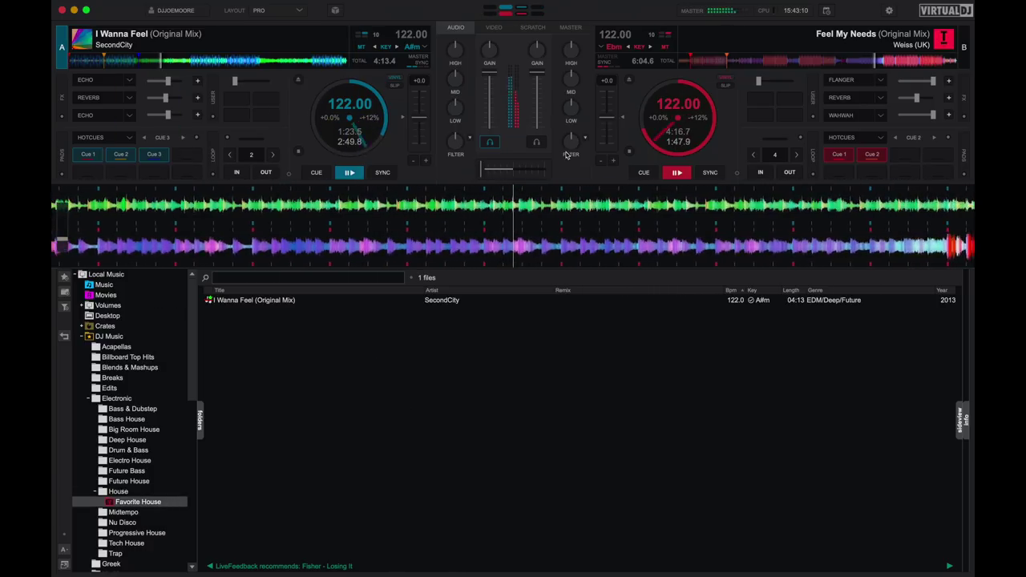
drag(944, 42, 403, 466)
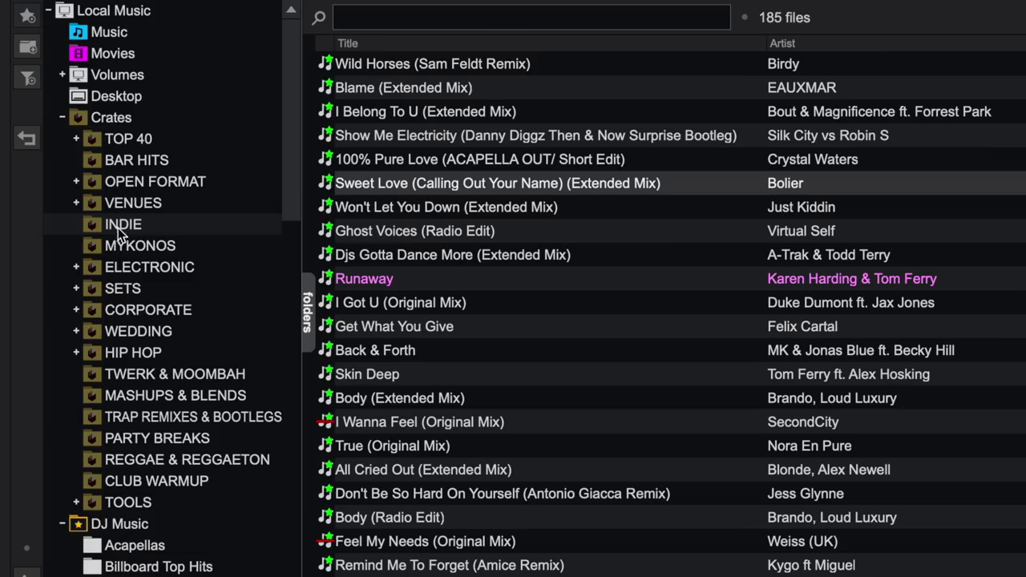
click(80, 138)
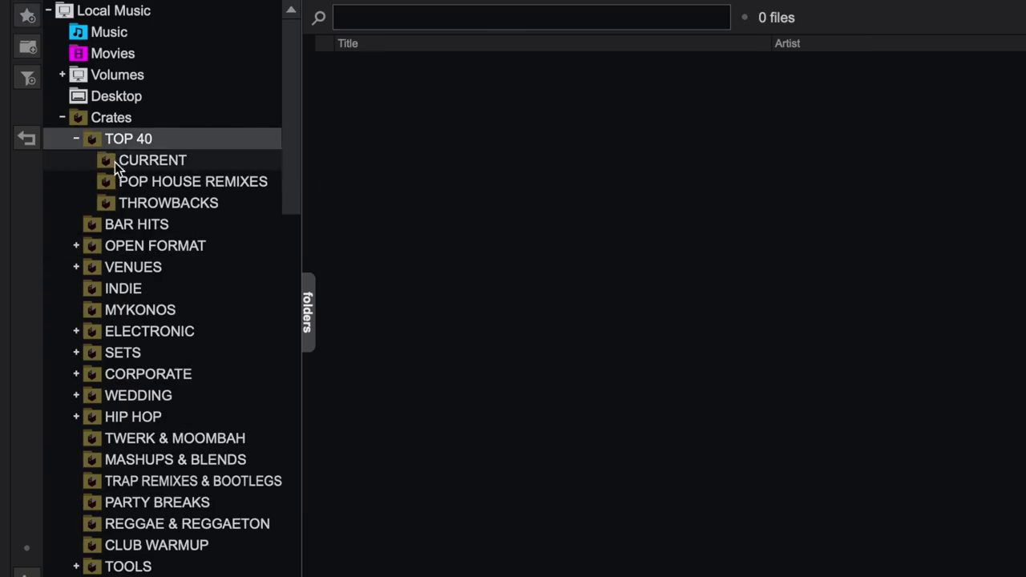
click(114, 161)
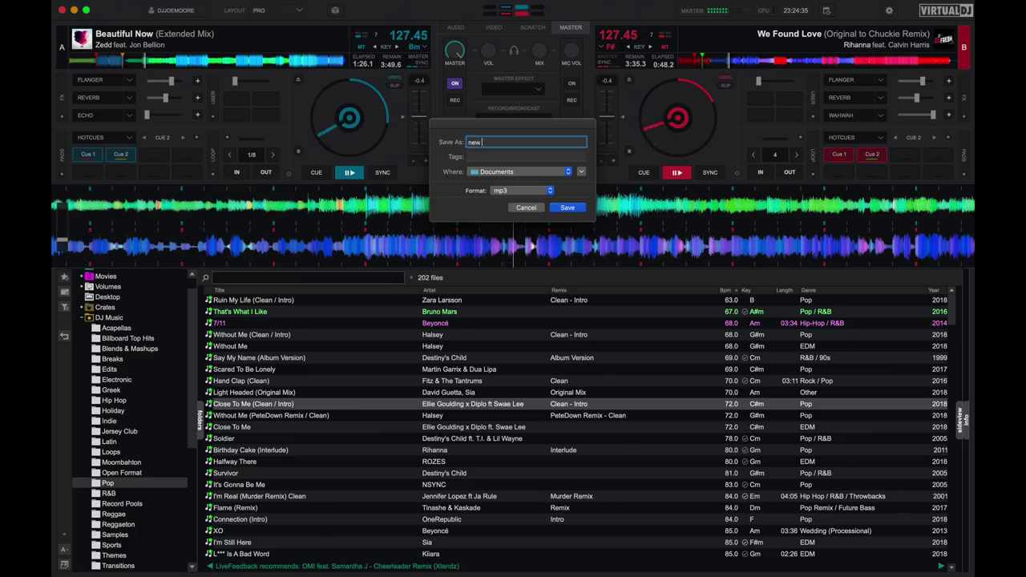
key(Return)
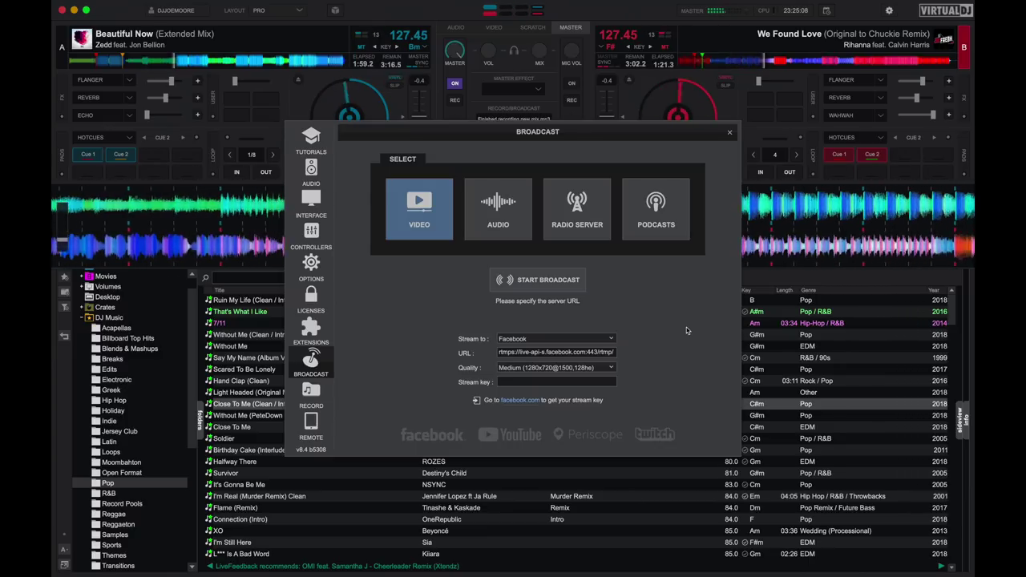
click(577, 207)
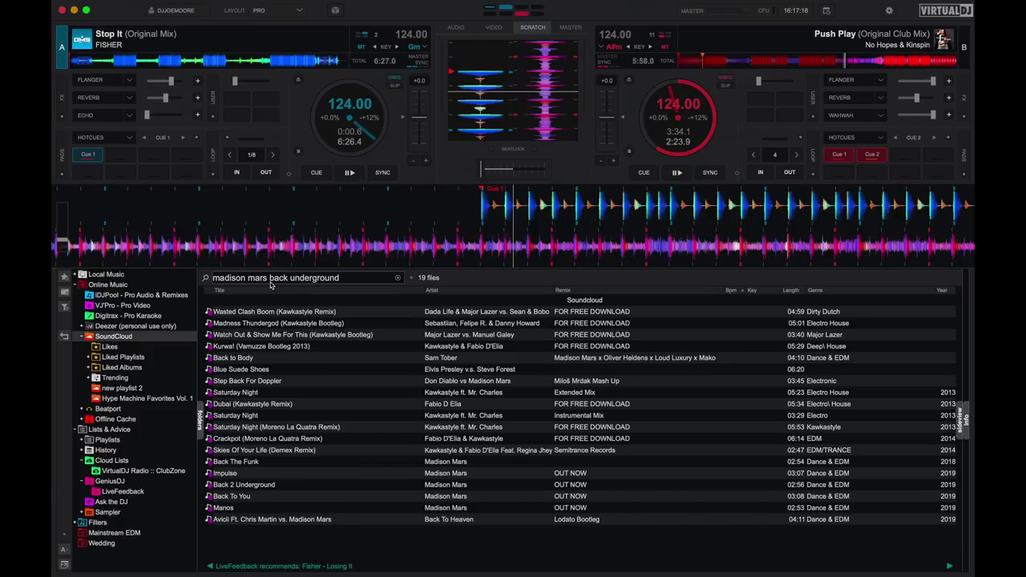
Load Madison Mars' Back 2 Underground from the SoundCloud results onto deck B
drag(677, 110, 678, 110)
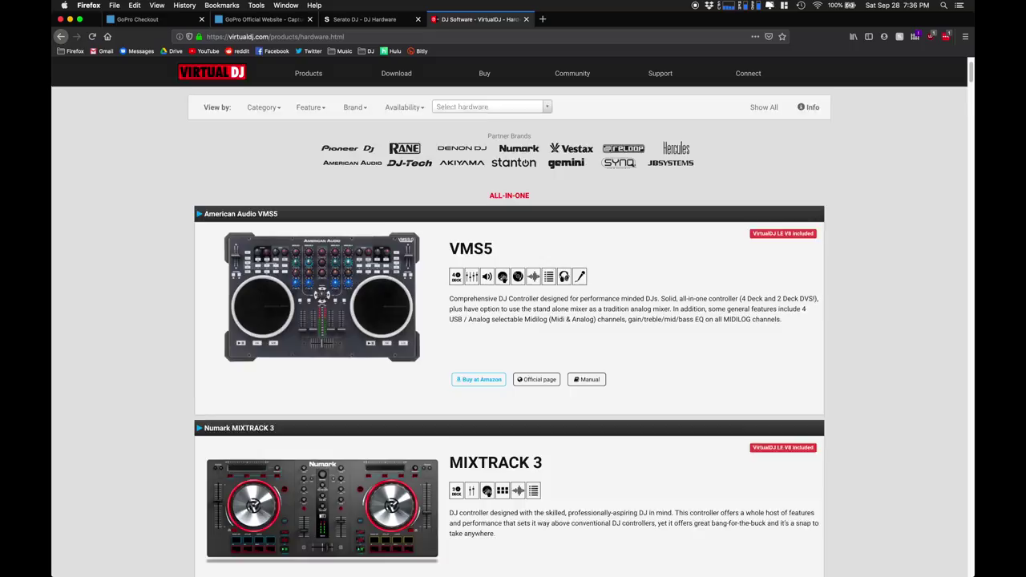
Browse VirtualDJ's supported hardware page, then load Ocean Drive (Groovefore & Neevald Remix) onto Serato's Deck 1
scroll(513, 320, down, 1)
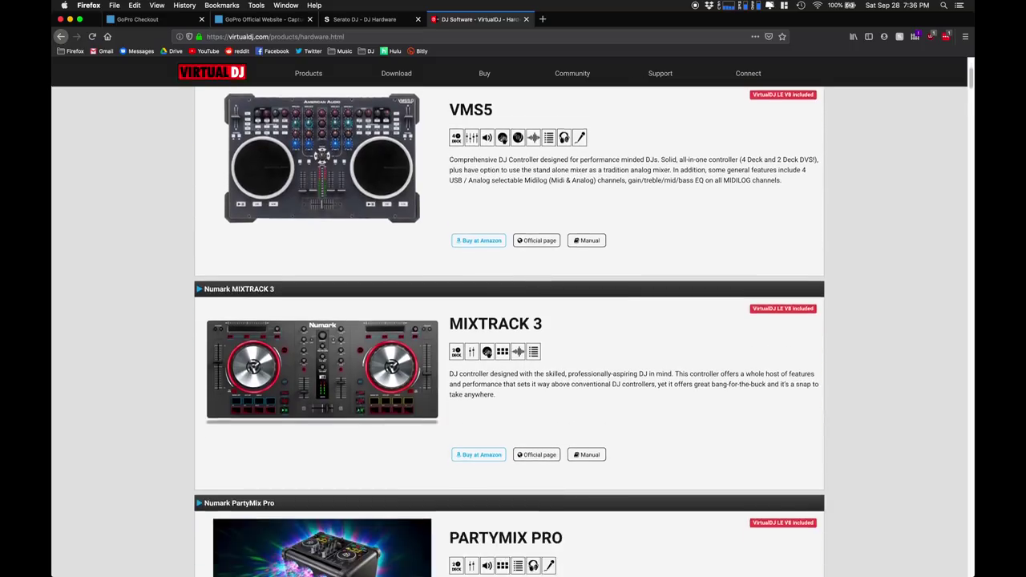
scroll(513, 320, down, 2)
scroll(513, 321, down, 2)
scroll(513, 320, down, 2)
scroll(513, 321, down, 3)
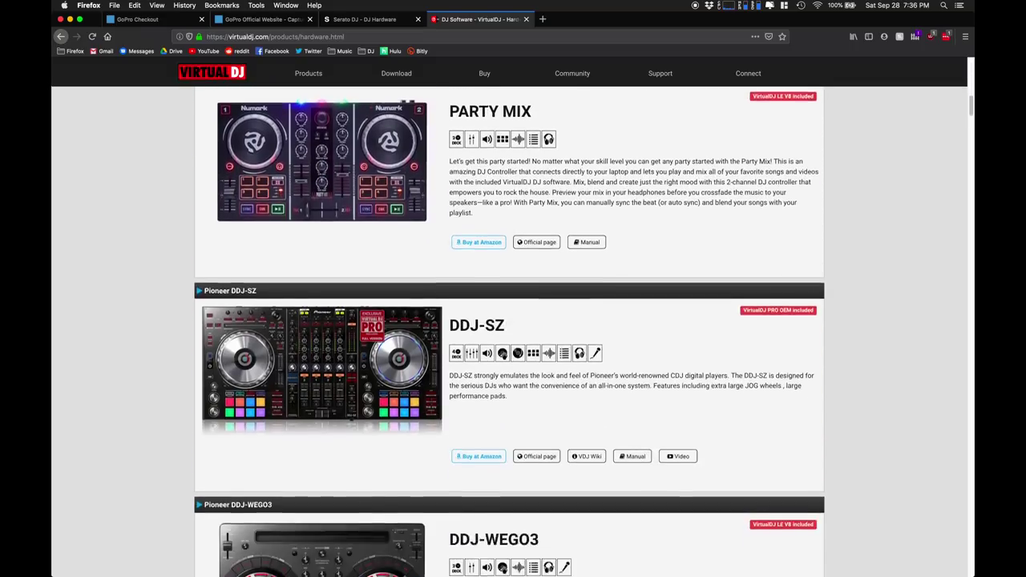
scroll(513, 321, down, 5)
scroll(513, 321, down, 4)
scroll(513, 320, down, 4)
scroll(512, 320, down, 3)
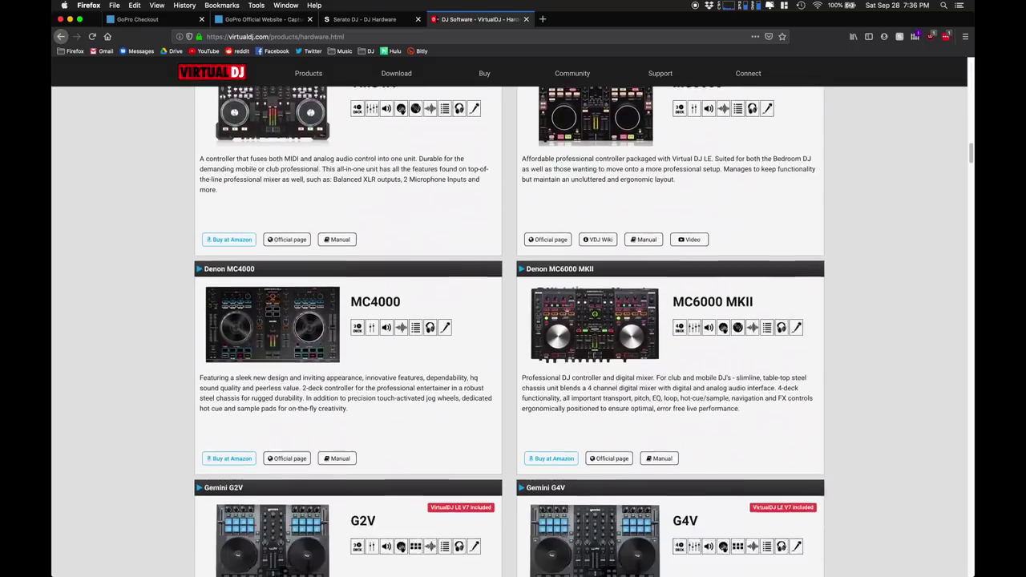
scroll(513, 321, down, 4)
scroll(513, 321, down, 3)
scroll(513, 320, down, 4)
scroll(513, 321, down, 4)
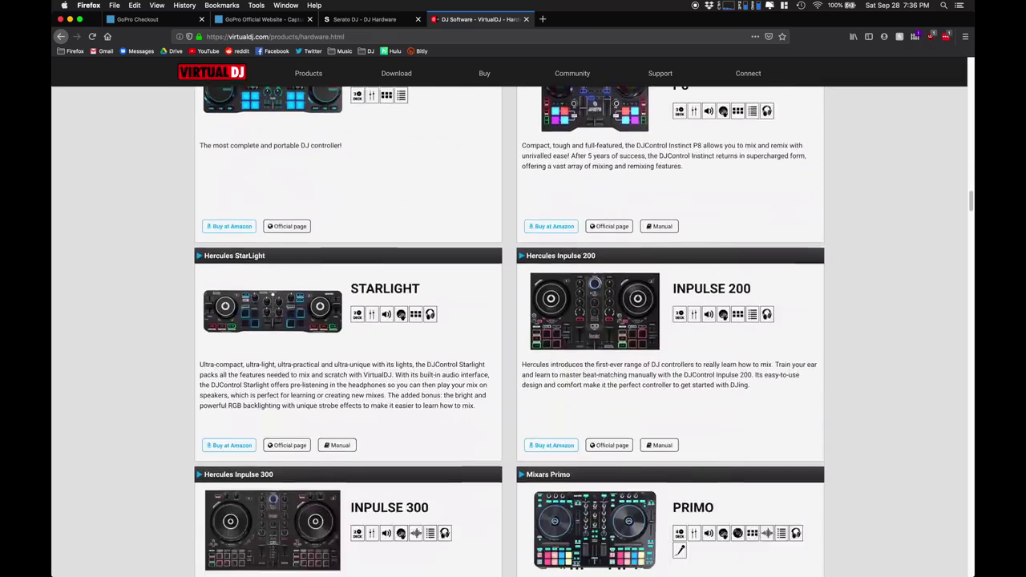
scroll(513, 321, down, 3)
scroll(513, 320, down, 3)
scroll(513, 320, down, 4)
scroll(513, 321, down, 3)
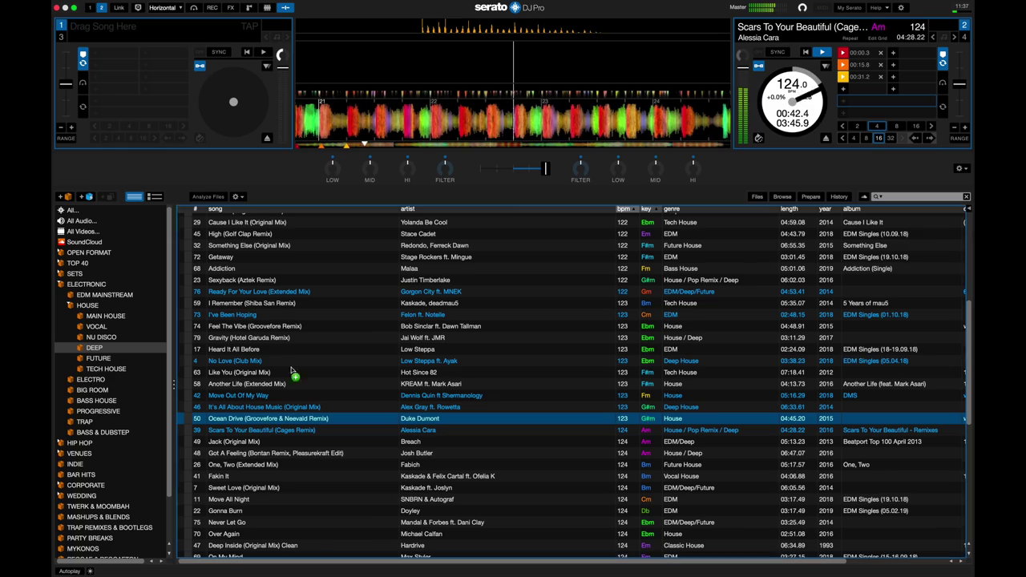
drag(265, 419, 236, 108)
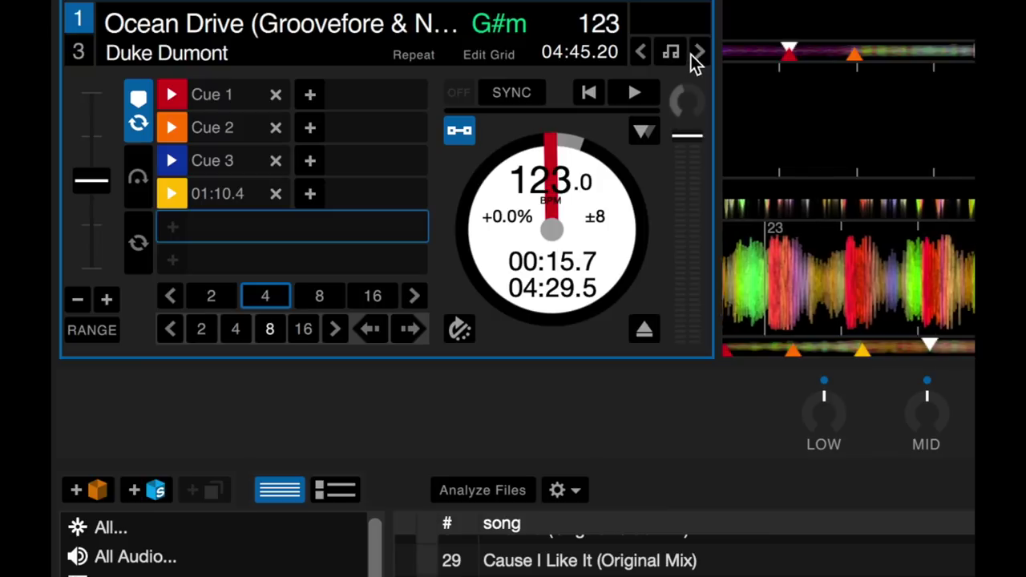
Transpose Ocean Drive on deck 1 up one semitone and nudge the crossfader slightly toward deck 1
click(287, 37)
click(699, 52)
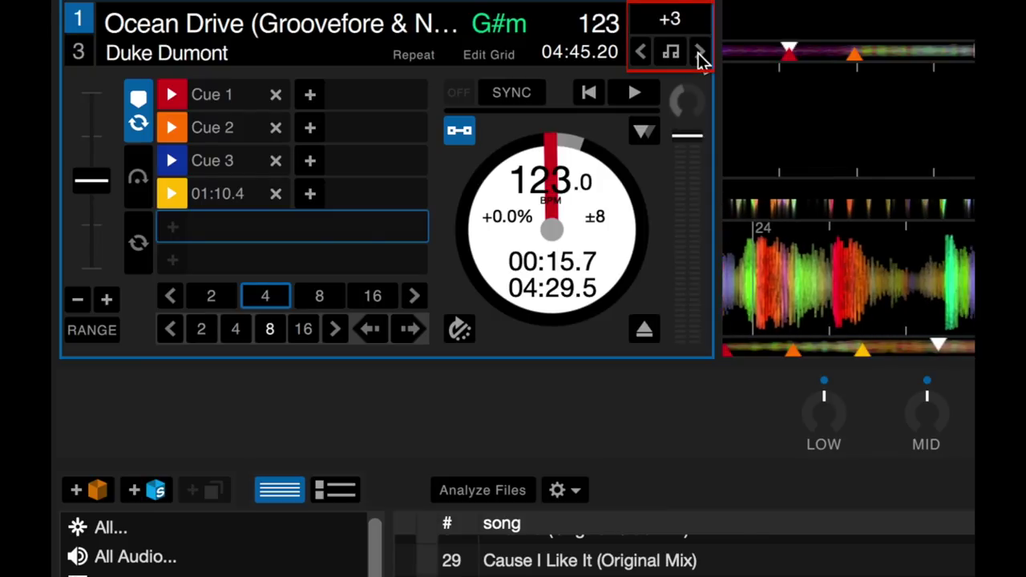
click(642, 51)
click(642, 52)
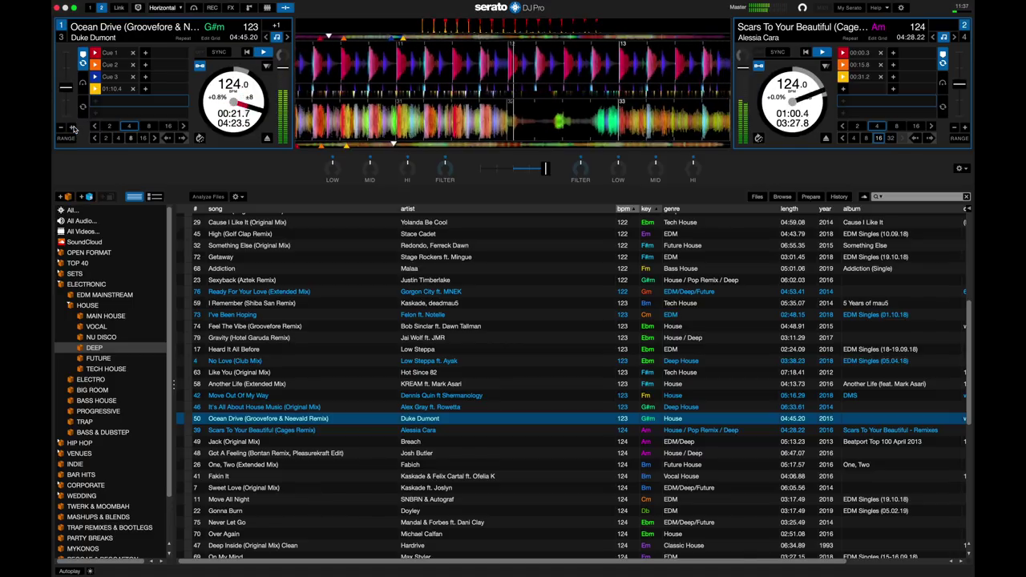
drag(546, 169, 456, 169)
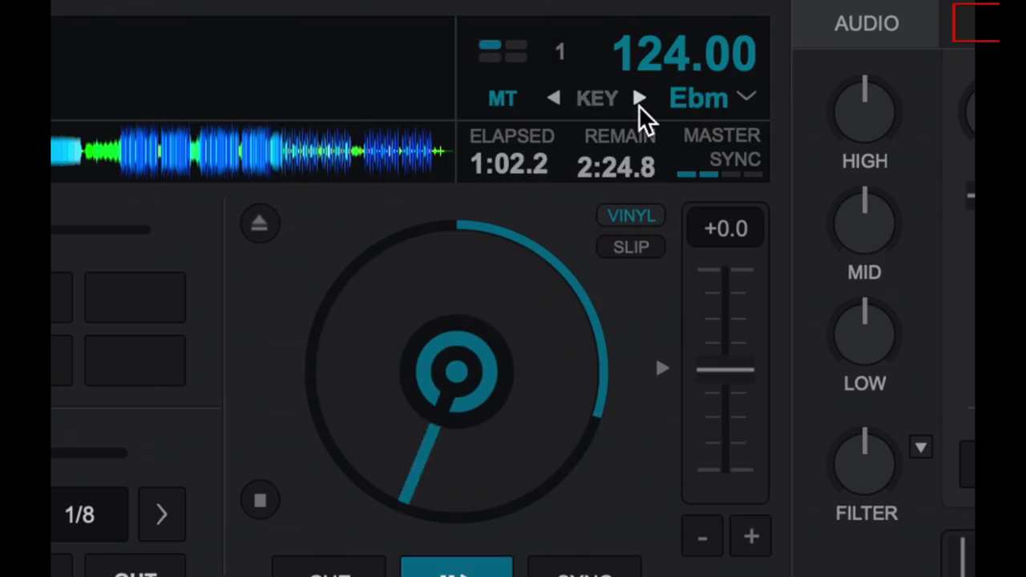
Test deck 1's key shift from Ebm to Em and back, then load and play +1 (Club Mix) on deck 2
click(639, 97)
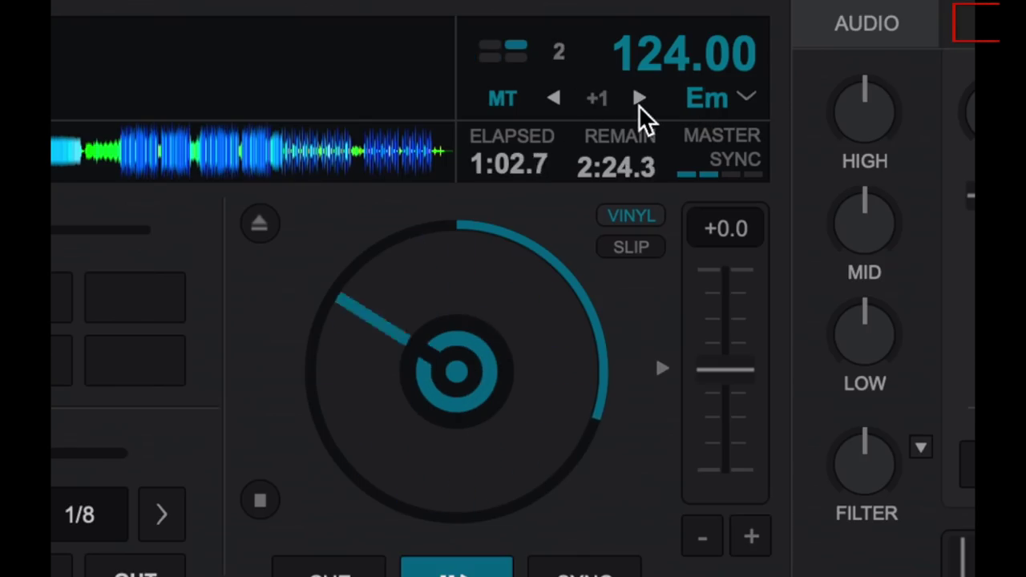
click(554, 96)
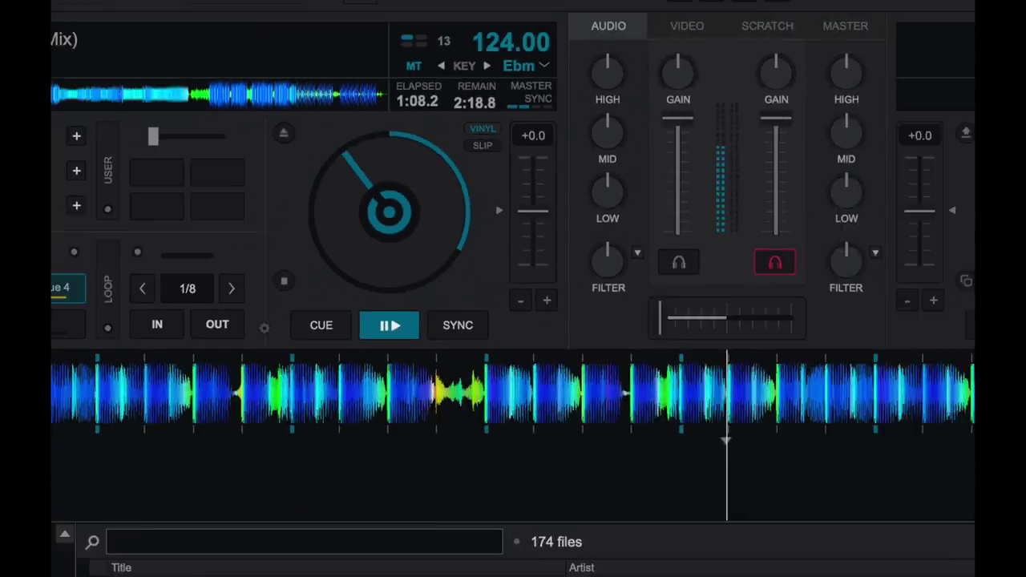
drag(241, 440, 688, 126)
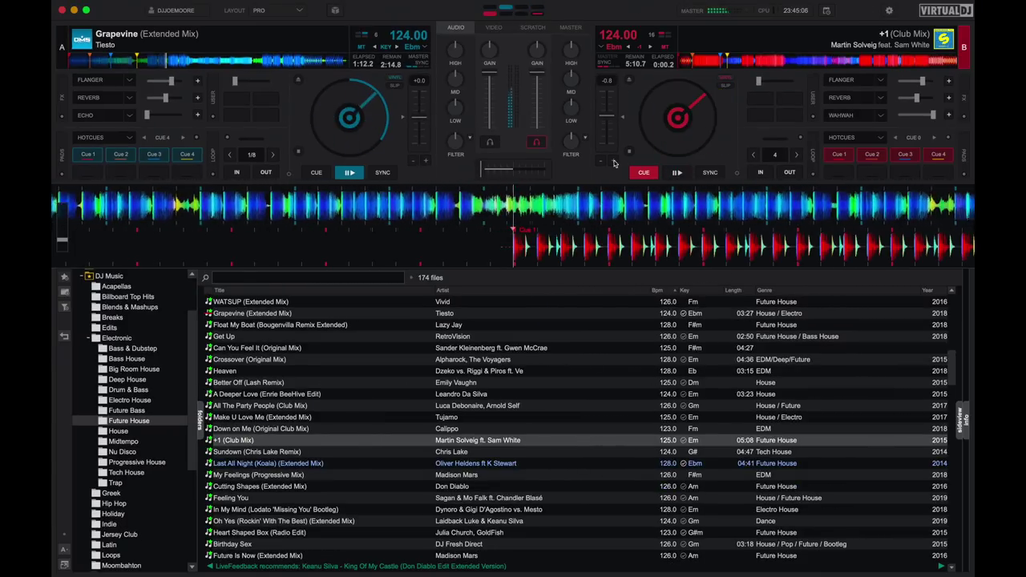
click(678, 173)
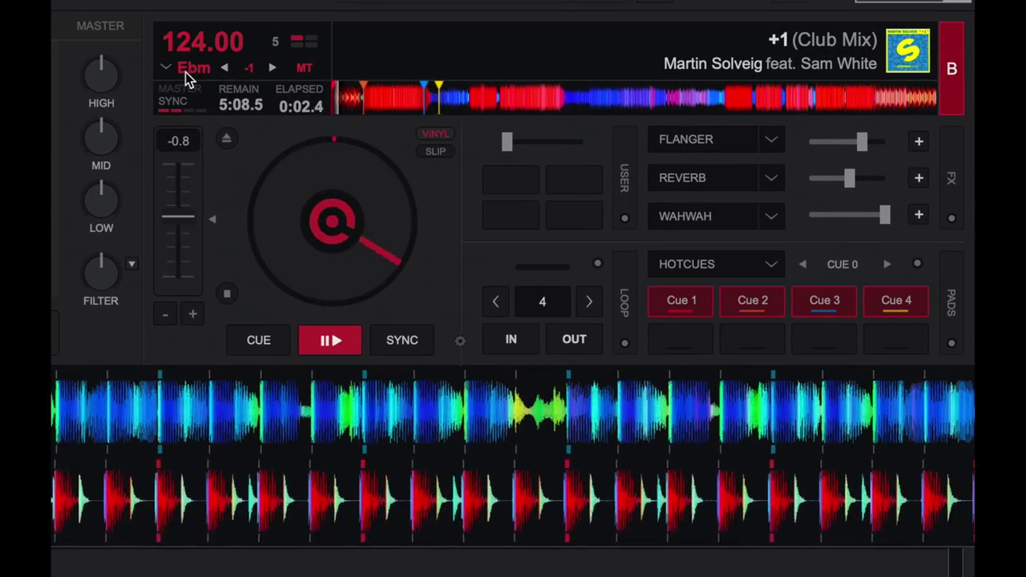
Confirm deck 2 stays key-matched to Ebm and fade the crossfader toward deck 2
click(529, 52)
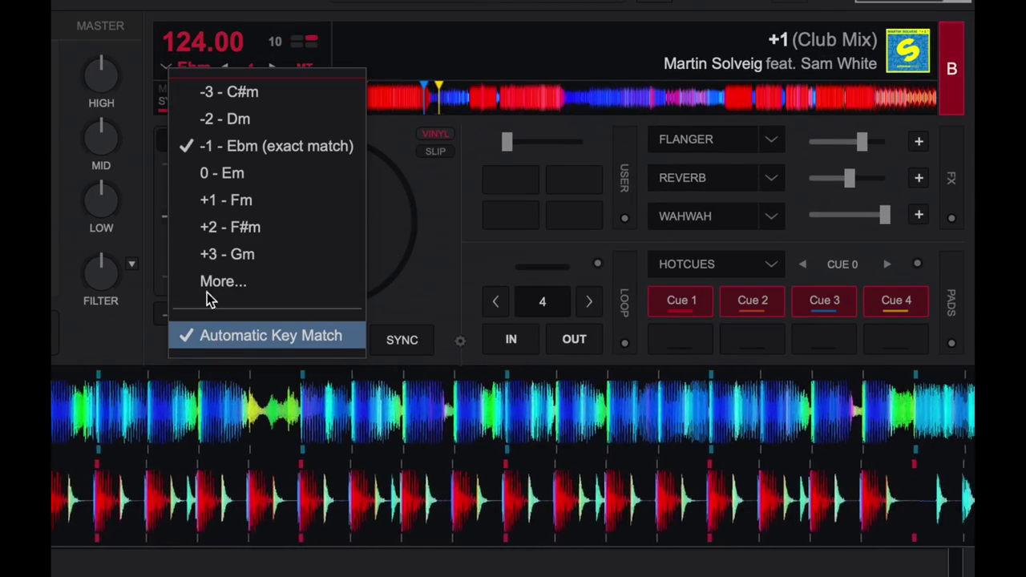
click(198, 145)
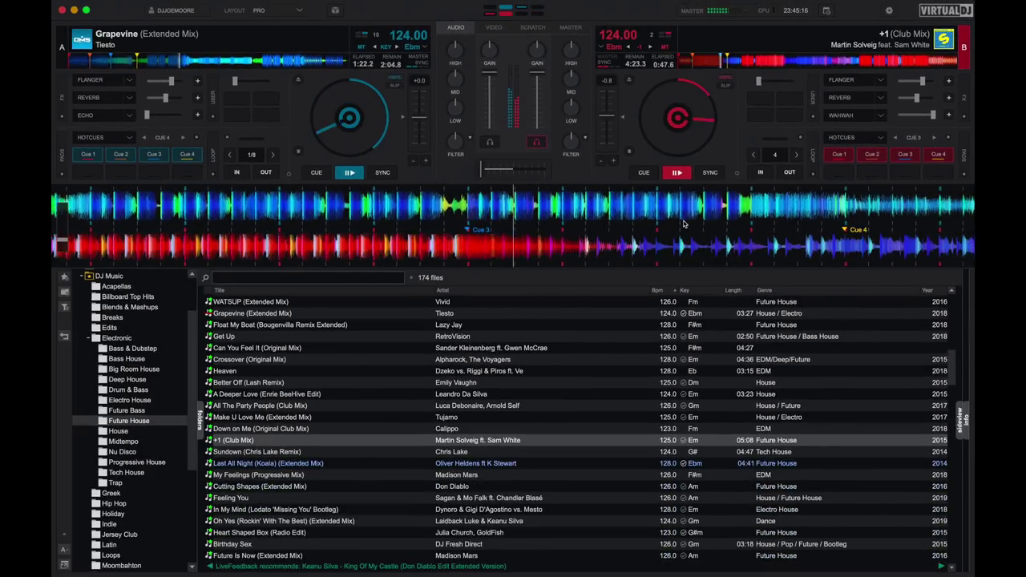
drag(483, 170, 519, 171)
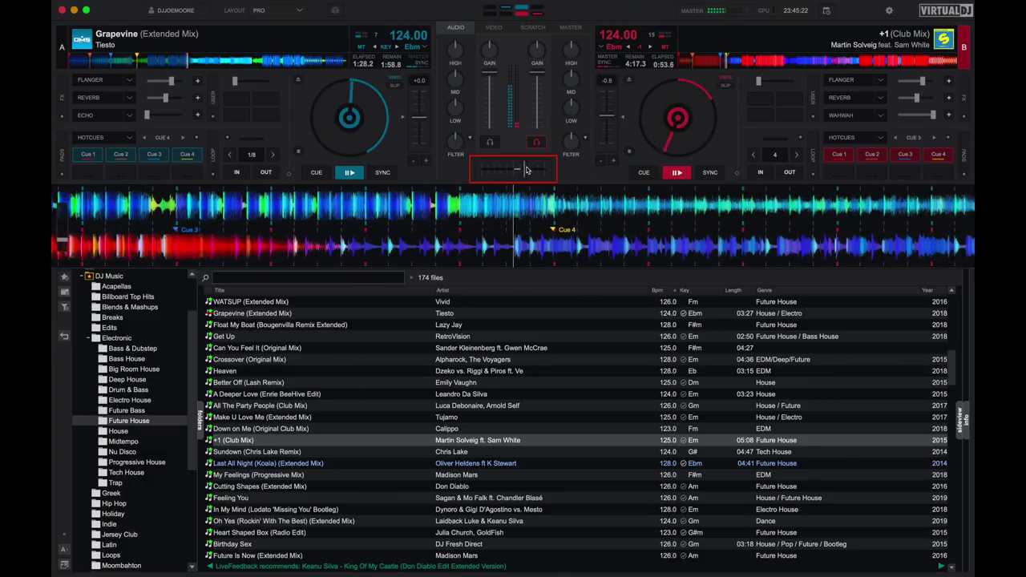
drag(520, 171, 547, 170)
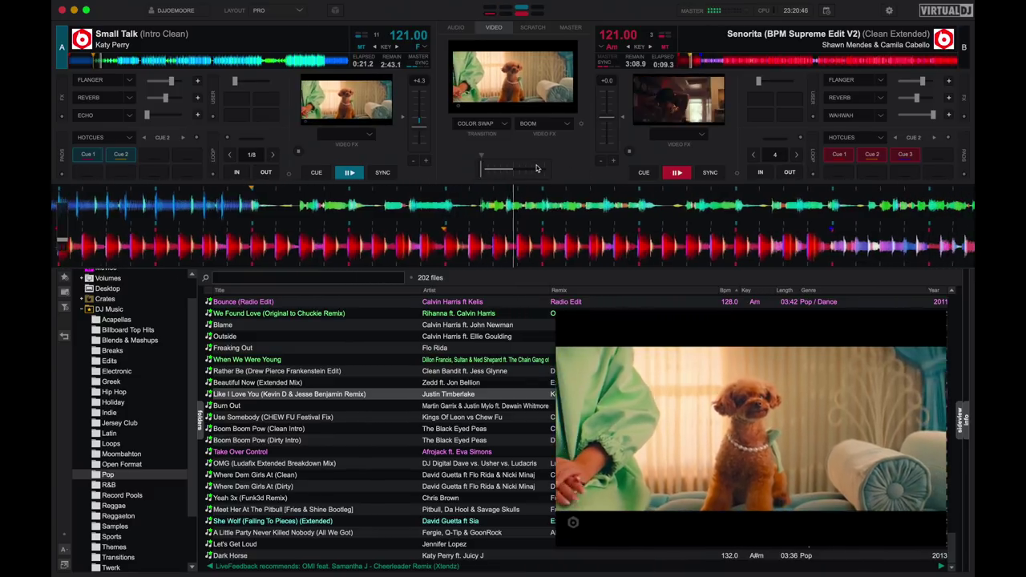
Fade the video crossfader toward deck A's Small Talk, then across to deck B's Senorita
drag(537, 169, 496, 170)
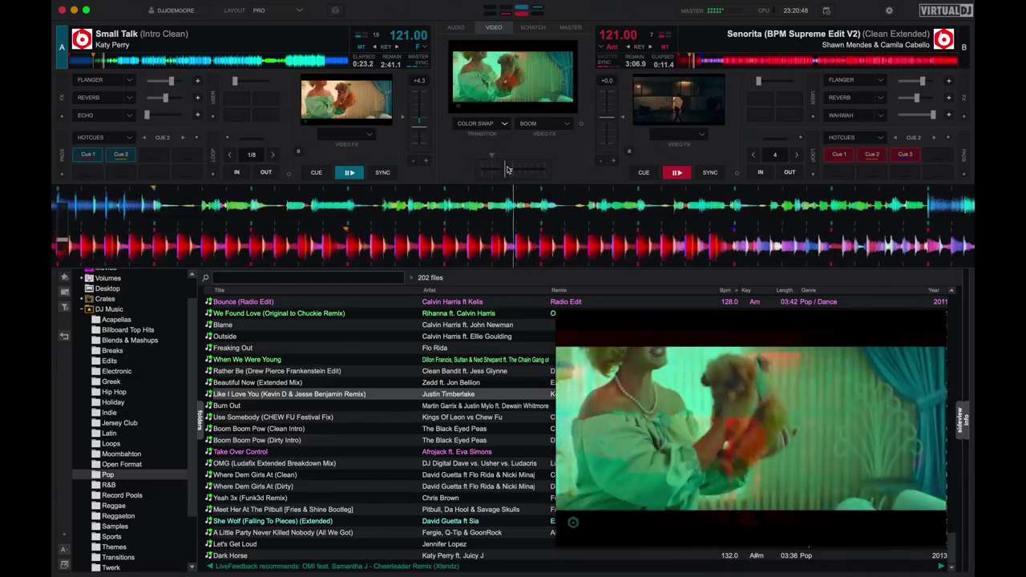
drag(507, 169, 545, 167)
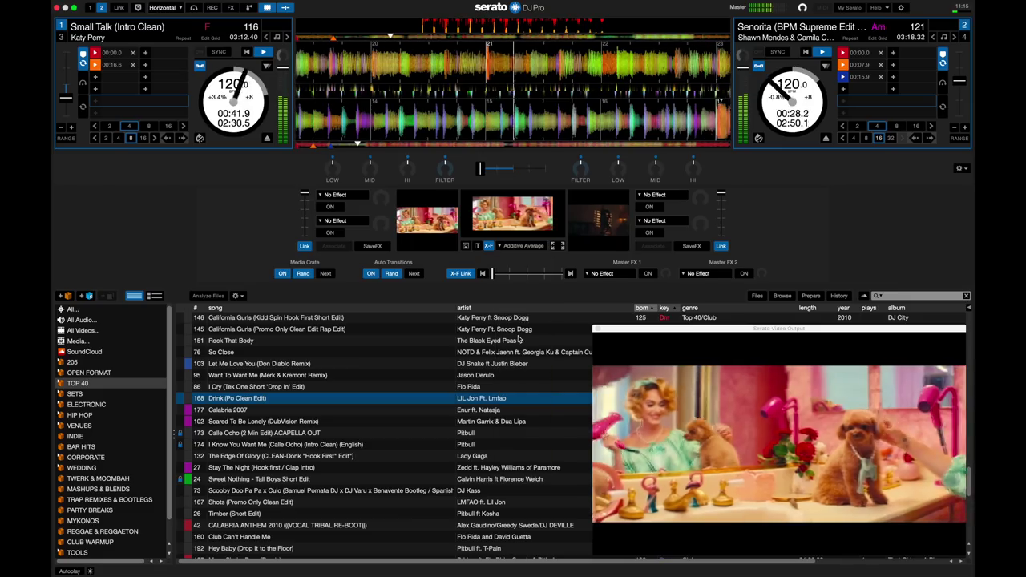
Set the video transition to Grid Simple and fade the output fully to Senorita on deck 2
click(521, 245)
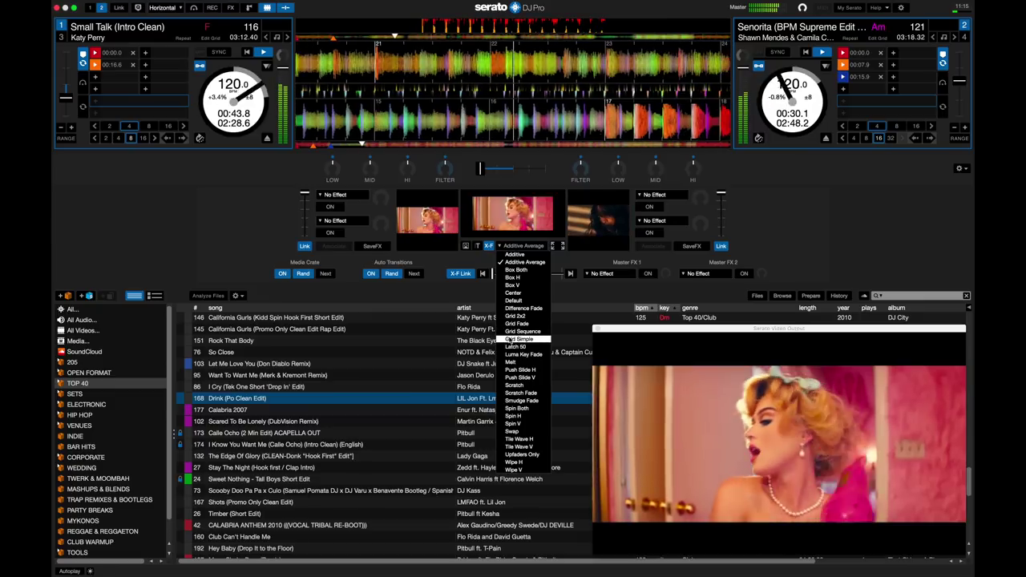
click(509, 339)
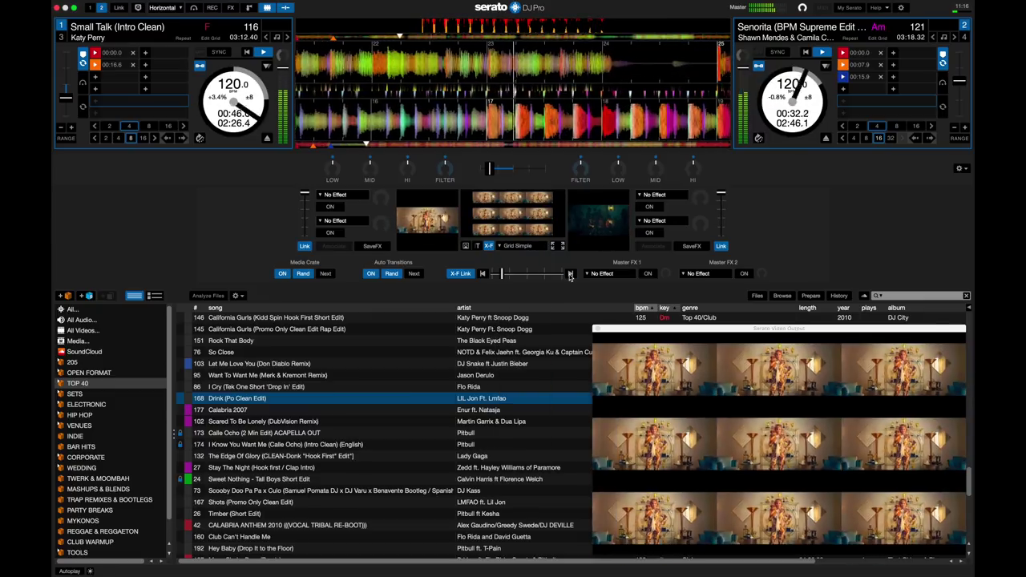
click(570, 274)
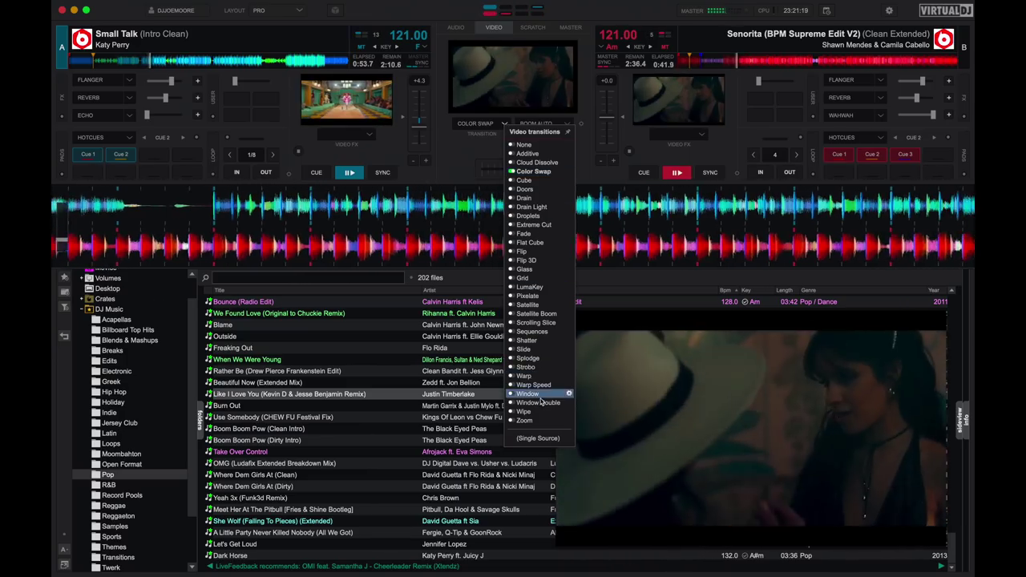
Use the Window Double transition, fade the video to Small Talk, and sort tracks by most plays
click(541, 402)
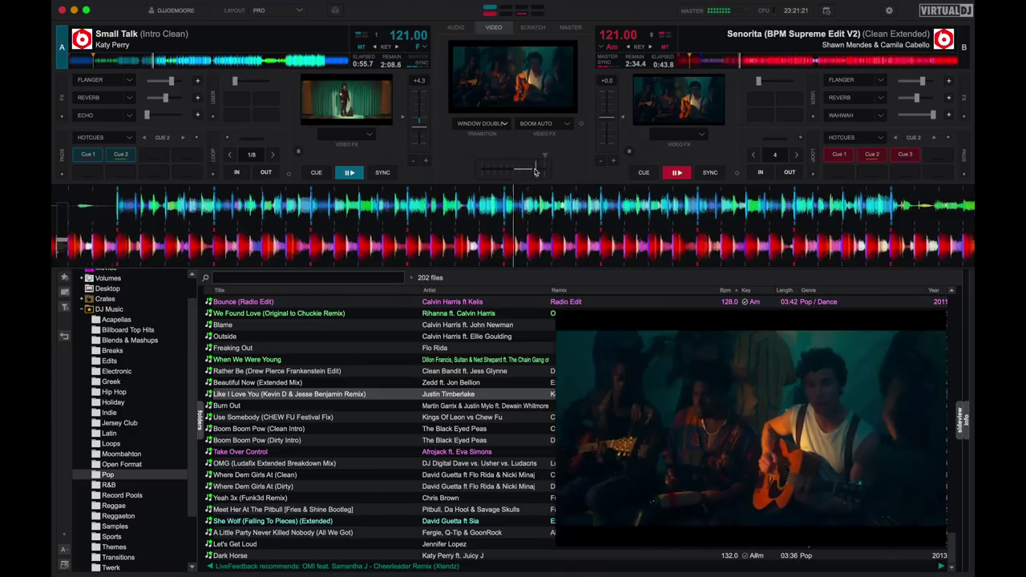
drag(536, 171, 500, 168)
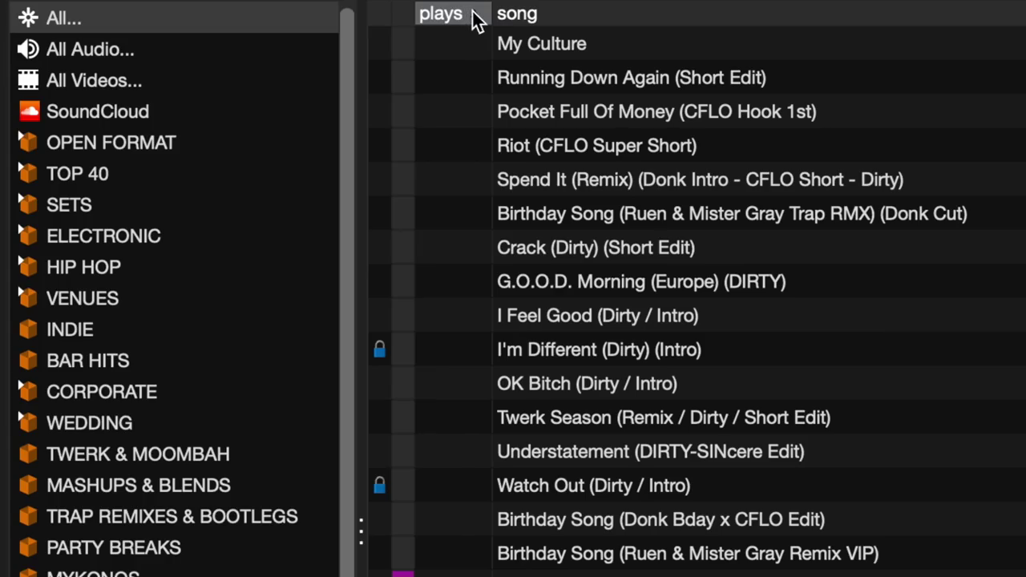
click(470, 18)
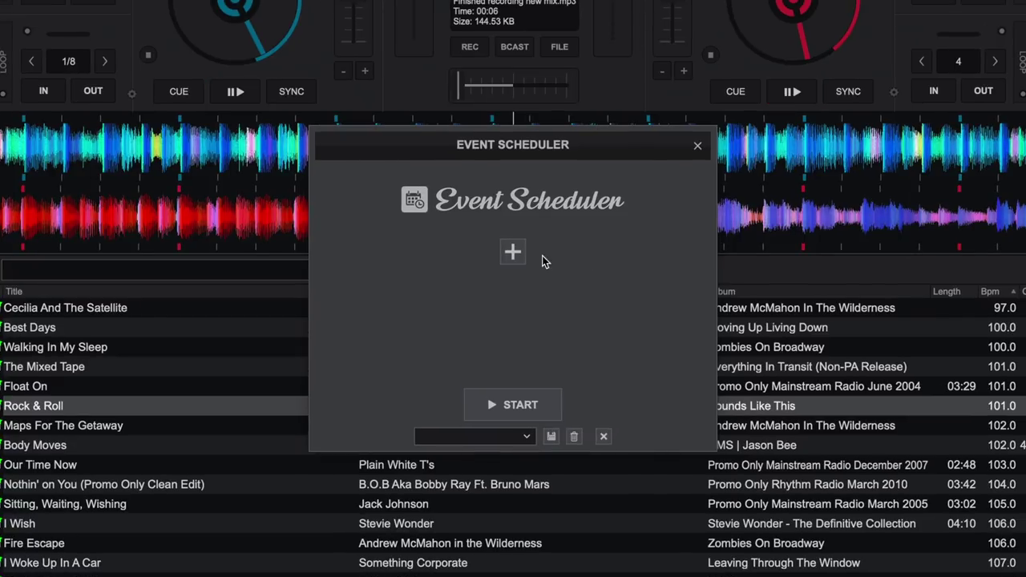
Add a scheduled event that plays the Cocktail Hour playlist, with When set to At
click(513, 250)
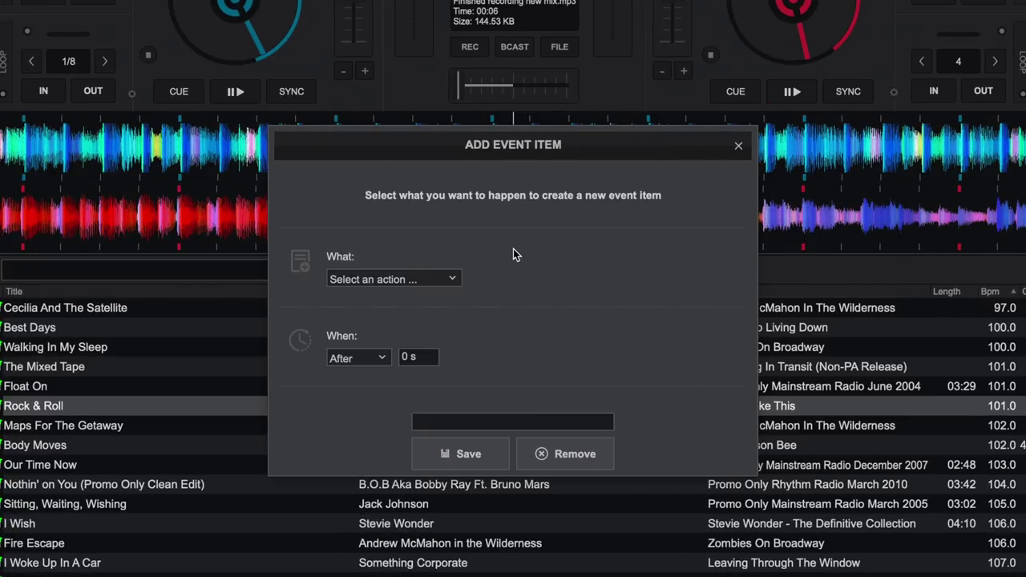
click(458, 279)
click(372, 333)
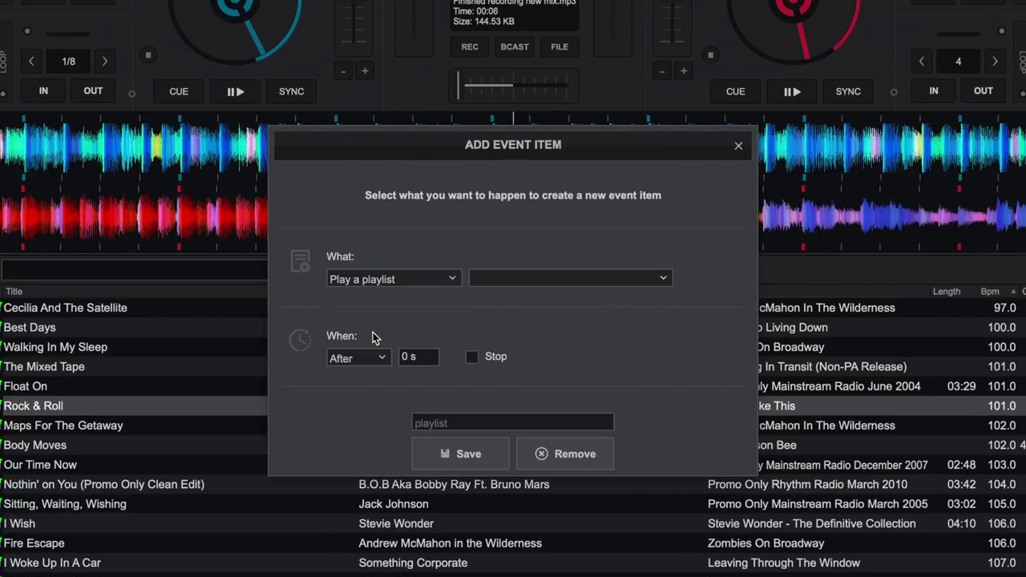
click(662, 278)
click(519, 293)
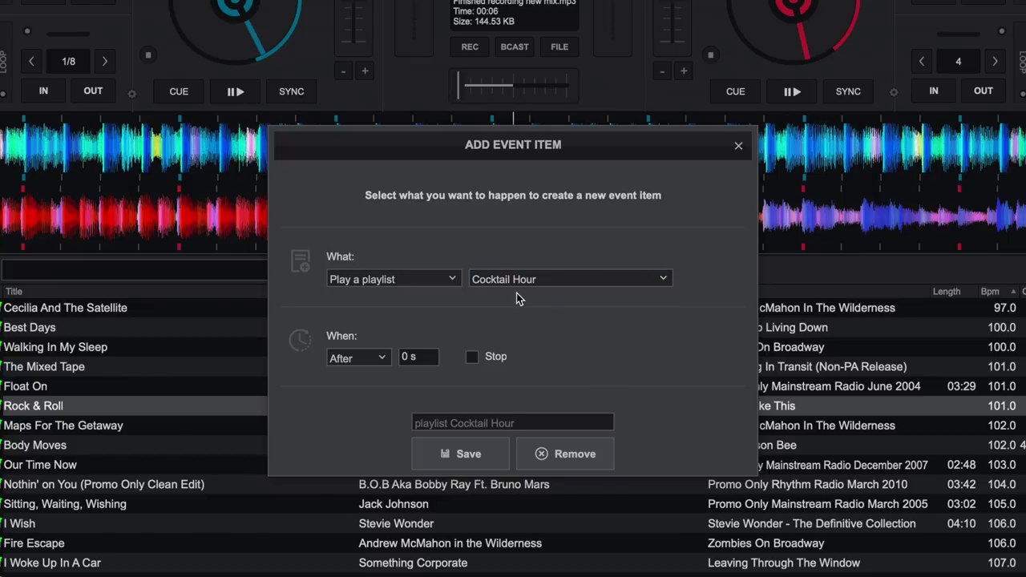
click(356, 358)
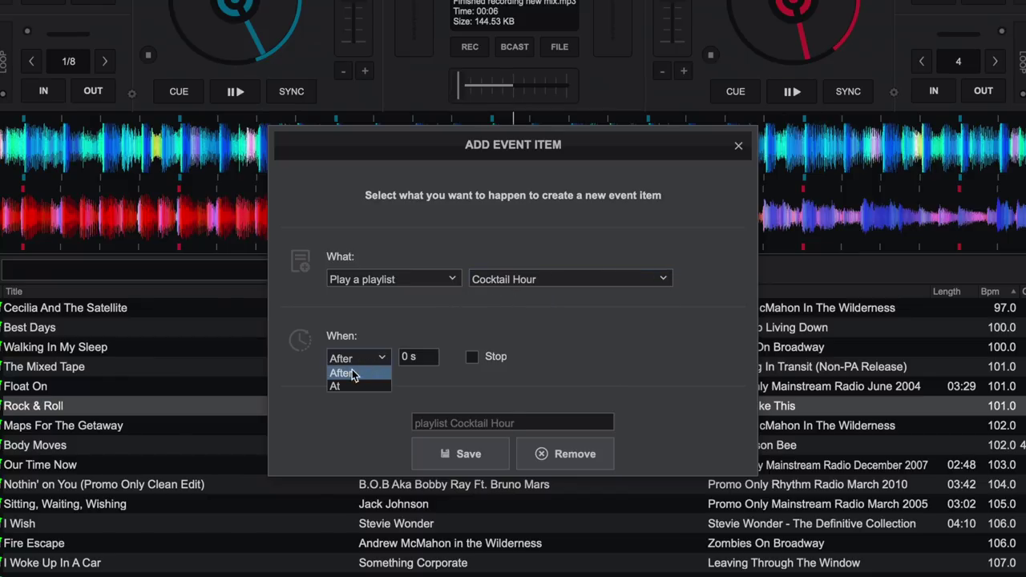
click(335, 385)
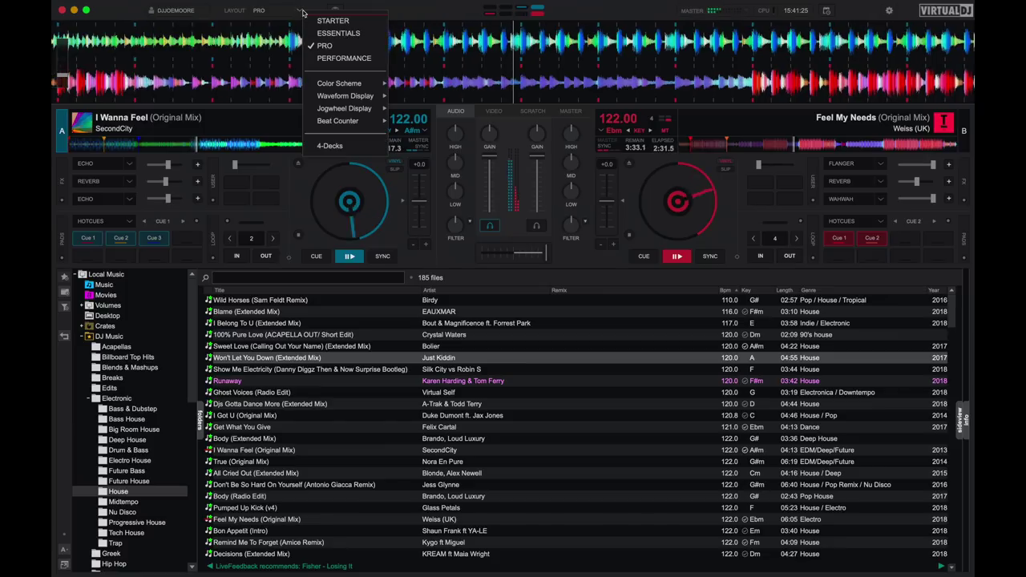
mouse_move(346, 96)
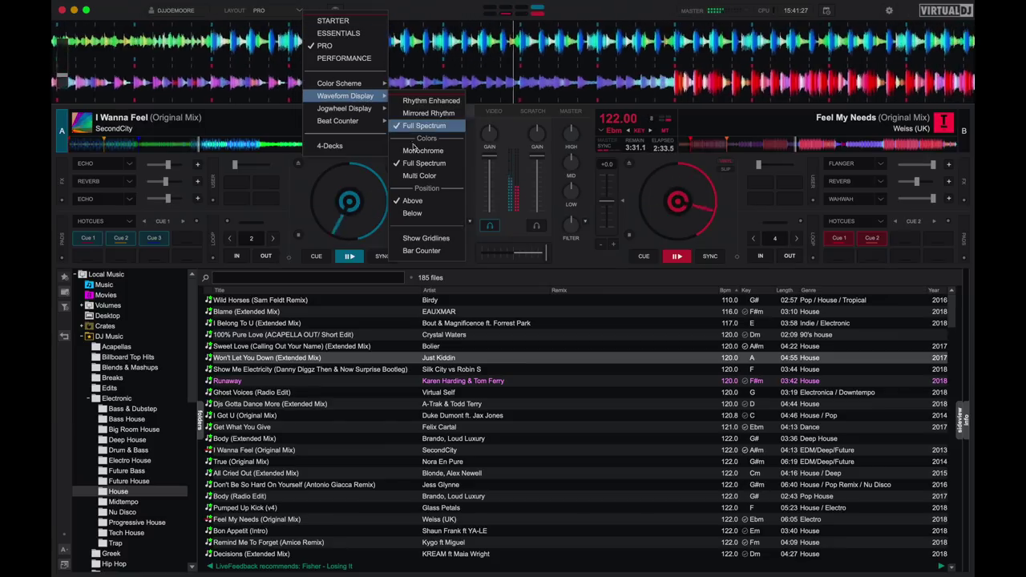
Set the Waveform Display position to Below so the waveforms sit under the decks
click(415, 213)
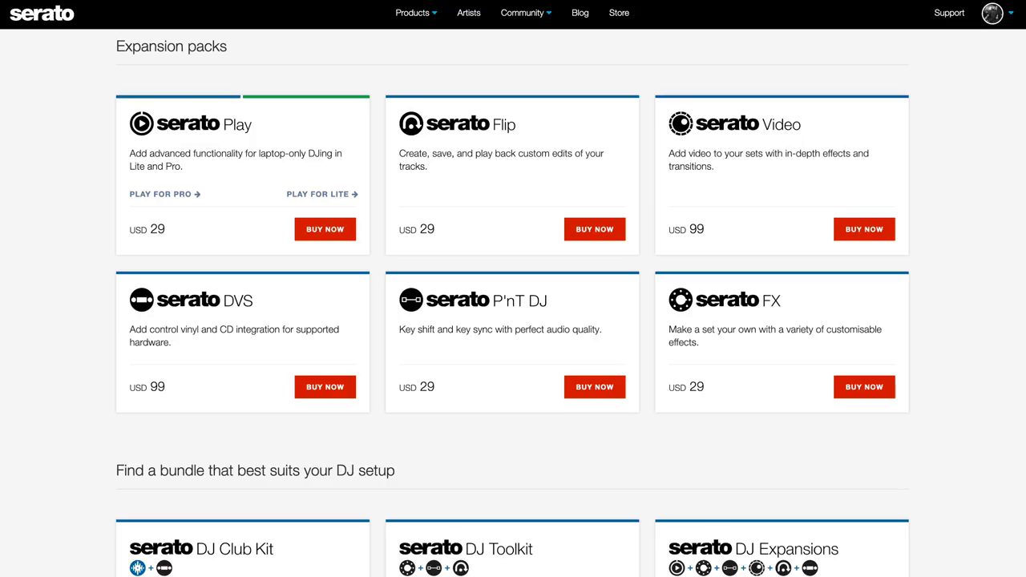
scroll(513, 320, down, 3)
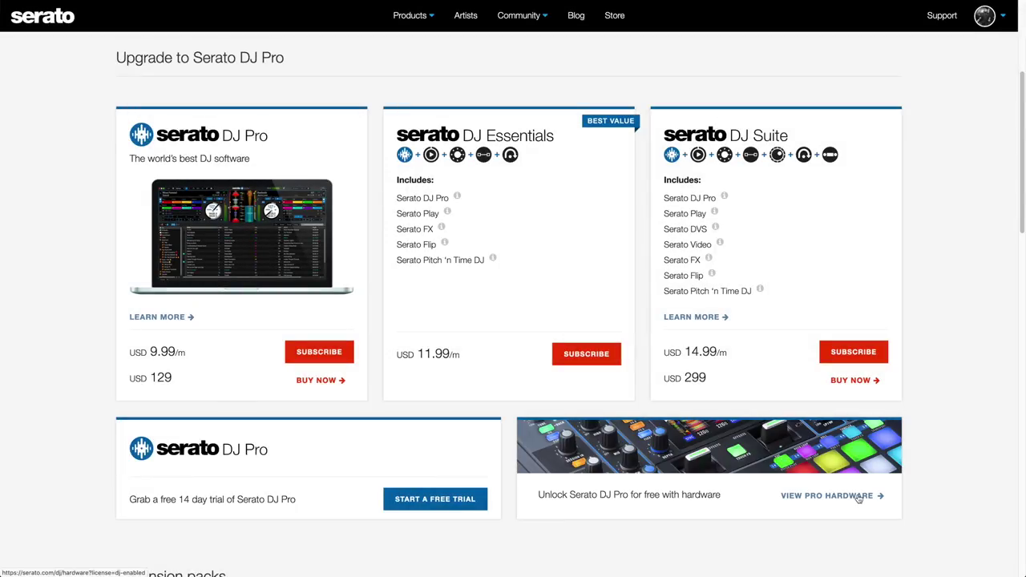
click(859, 495)
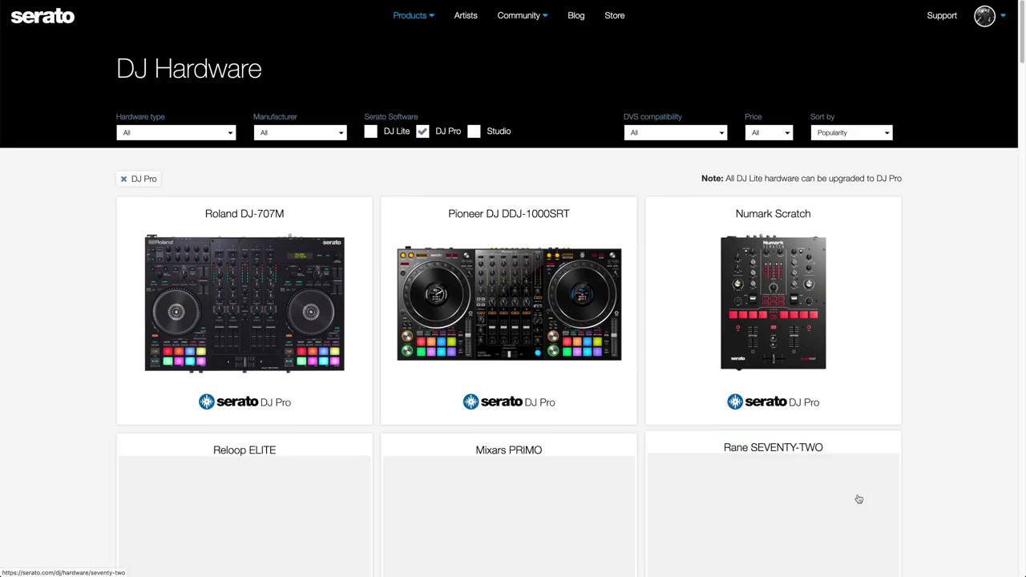